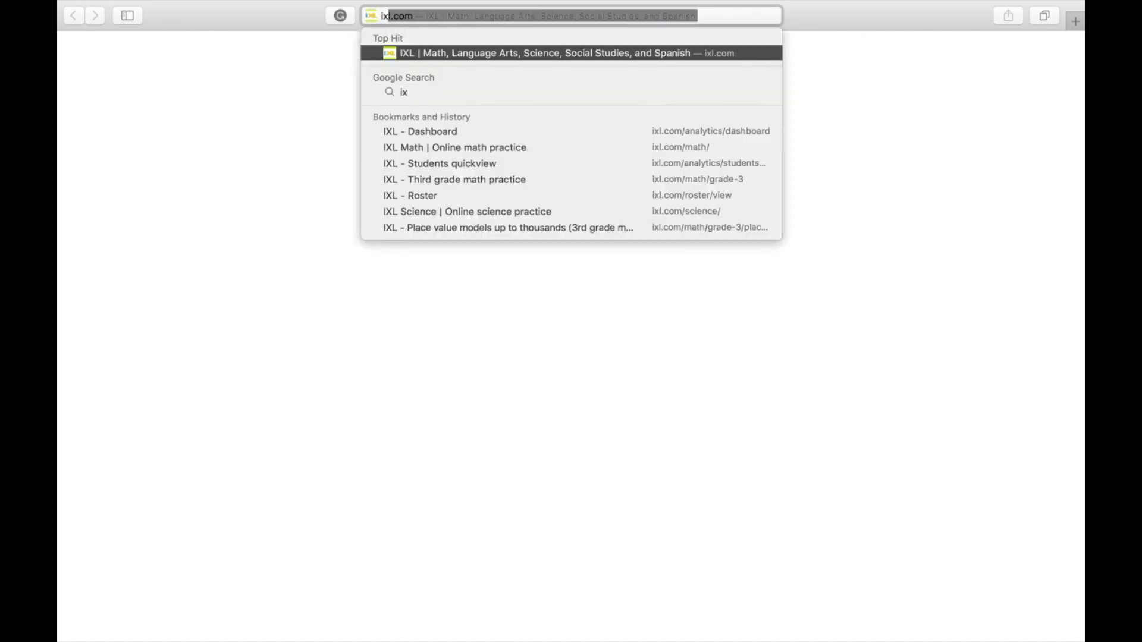
- Load ixl.com and look through the grade-level skill cards, returning to the top
{"action": "key", "text": "Return"}
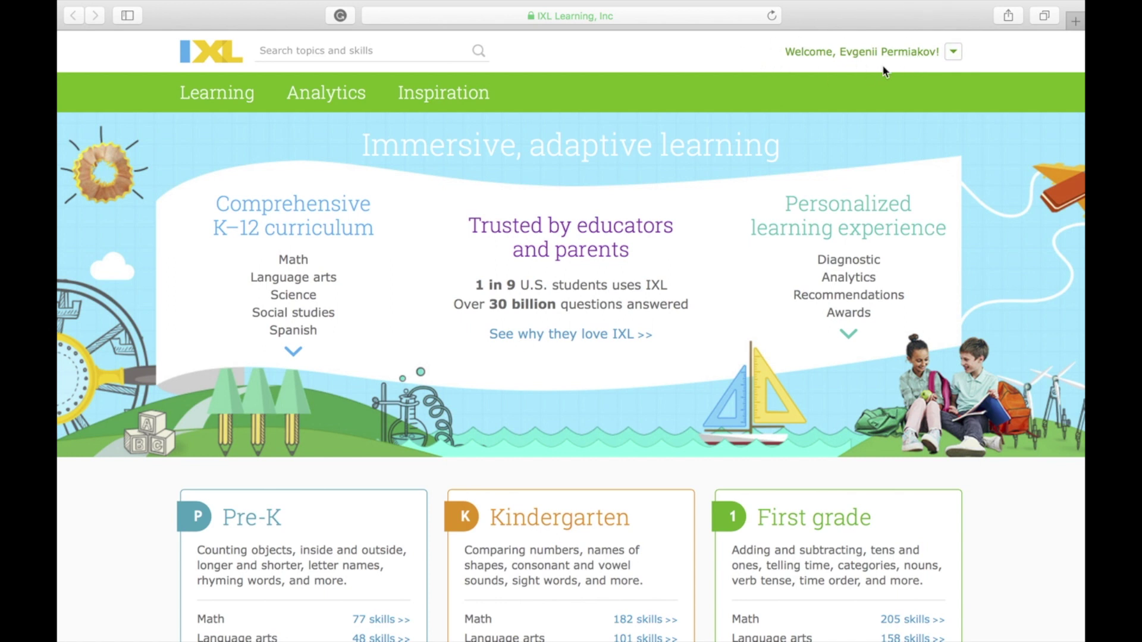
{"action": "scroll", "coordinate": [601, 205], "scroll_direction": "down", "scroll_amount": 3}
{"action": "scroll", "coordinate": [600, 200], "scroll_direction": "down", "scroll_amount": 10}
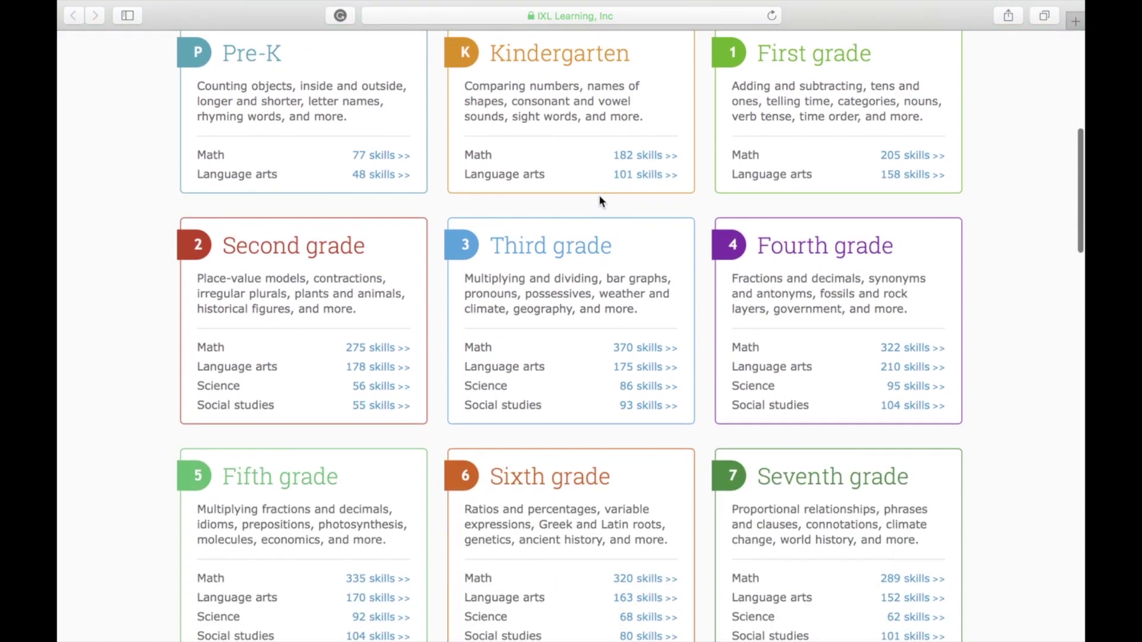
{"action": "scroll", "coordinate": [601, 202], "scroll_direction": "up", "scroll_amount": 11}
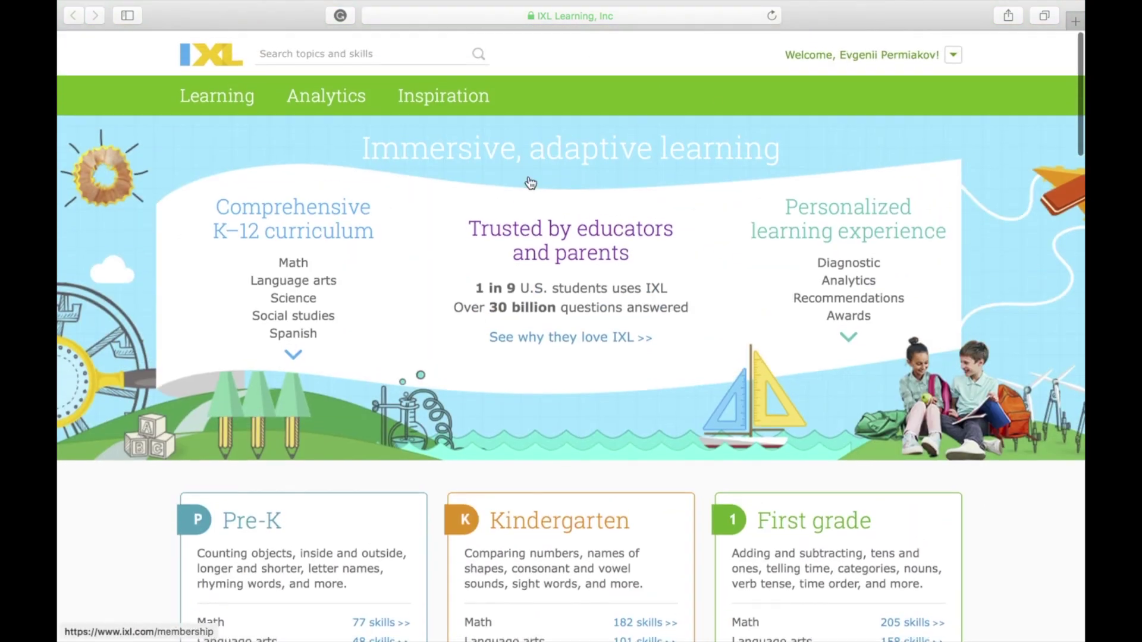
- Open the Analytics dashboard and scroll to its 10,071-question, 65-skill yearly totals
{"action": "left_click", "coordinate": [324, 98]}
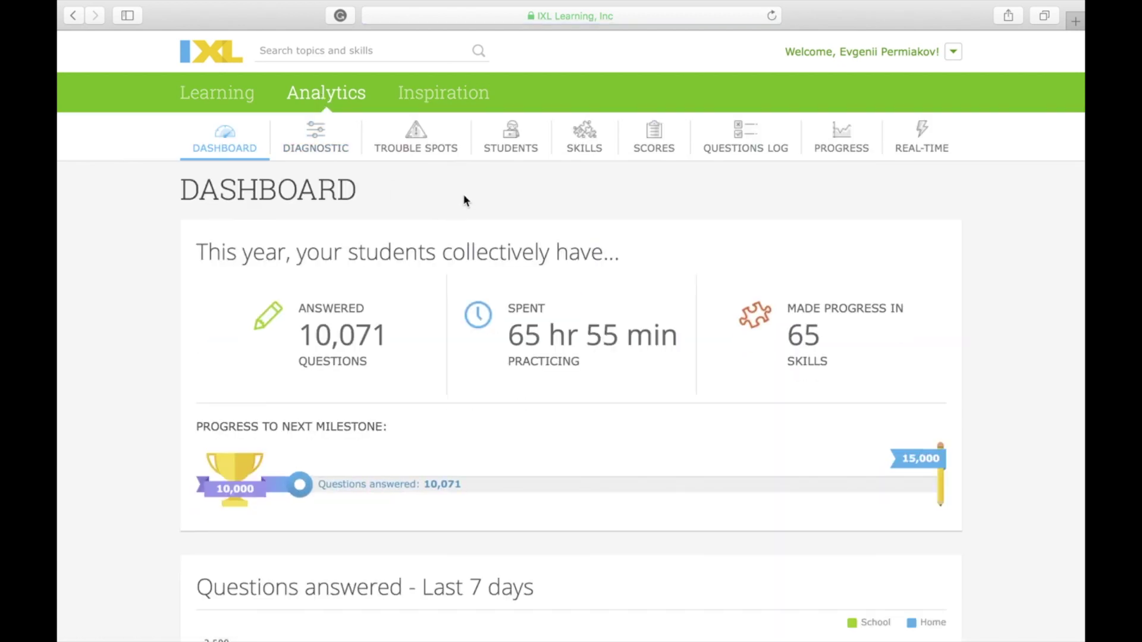
{"action": "scroll", "coordinate": [464, 201], "scroll_direction": "down", "scroll_amount": 1}
{"action": "scroll", "coordinate": [387, 178], "scroll_direction": "up", "scroll_amount": 1}
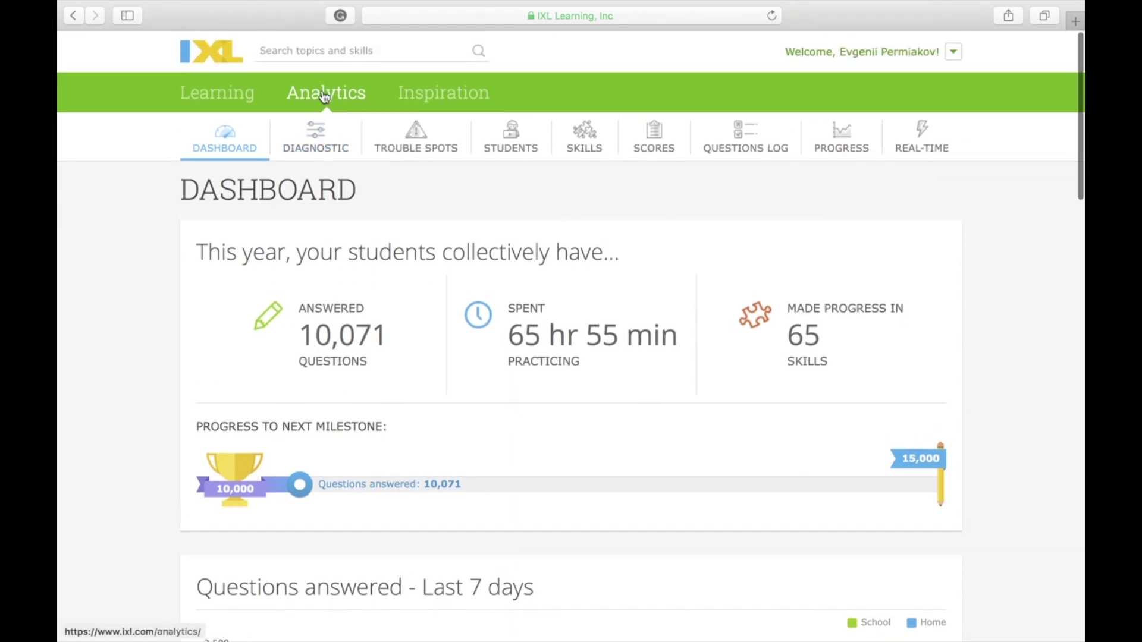
{"action": "left_click", "coordinate": [230, 145]}
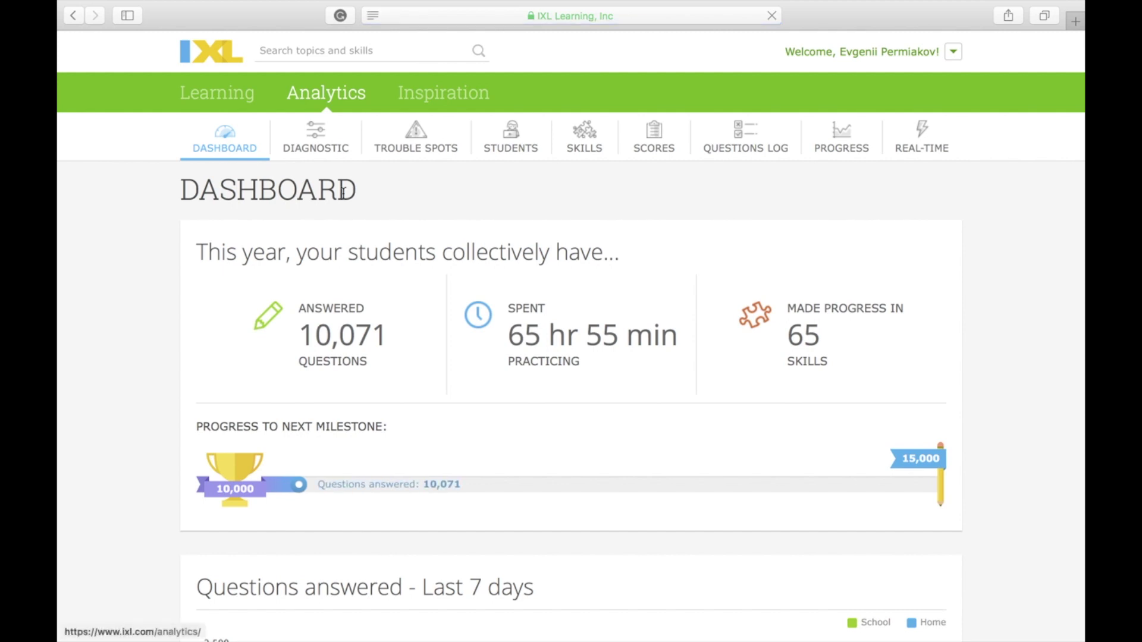
{"action": "scroll", "coordinate": [343, 194], "scroll_direction": "down", "scroll_amount": 2}
{"action": "scroll", "coordinate": [343, 194], "scroll_direction": "down", "scroll_amount": 10}
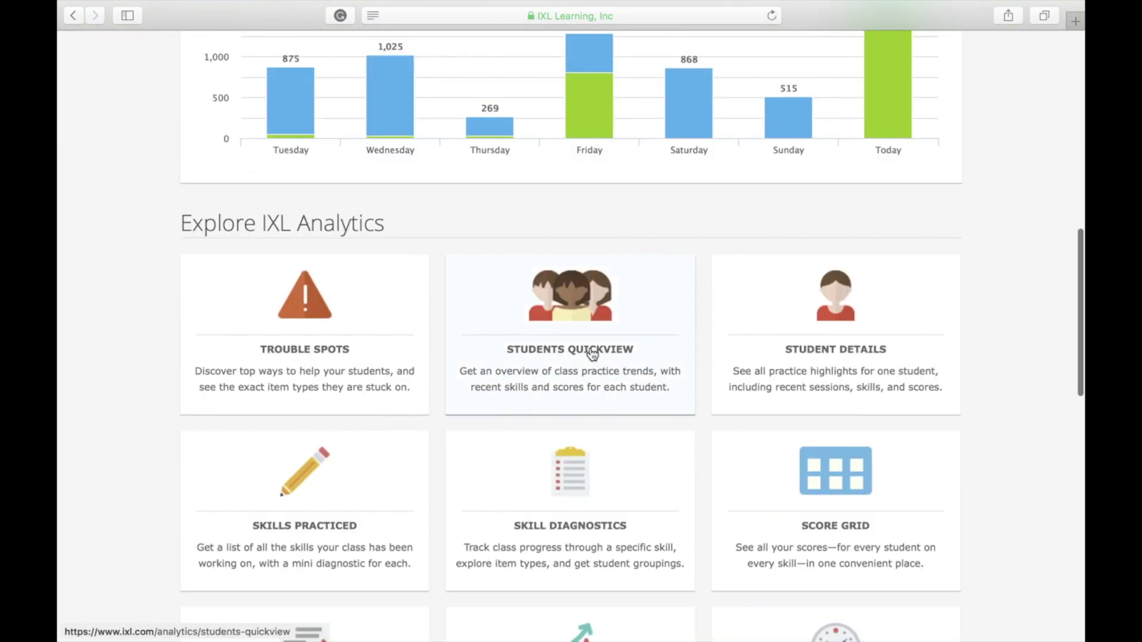
- Open Students Quickview and scroll past the last-30-days charts to the Students table
{"action": "left_click", "coordinate": [569, 320]}
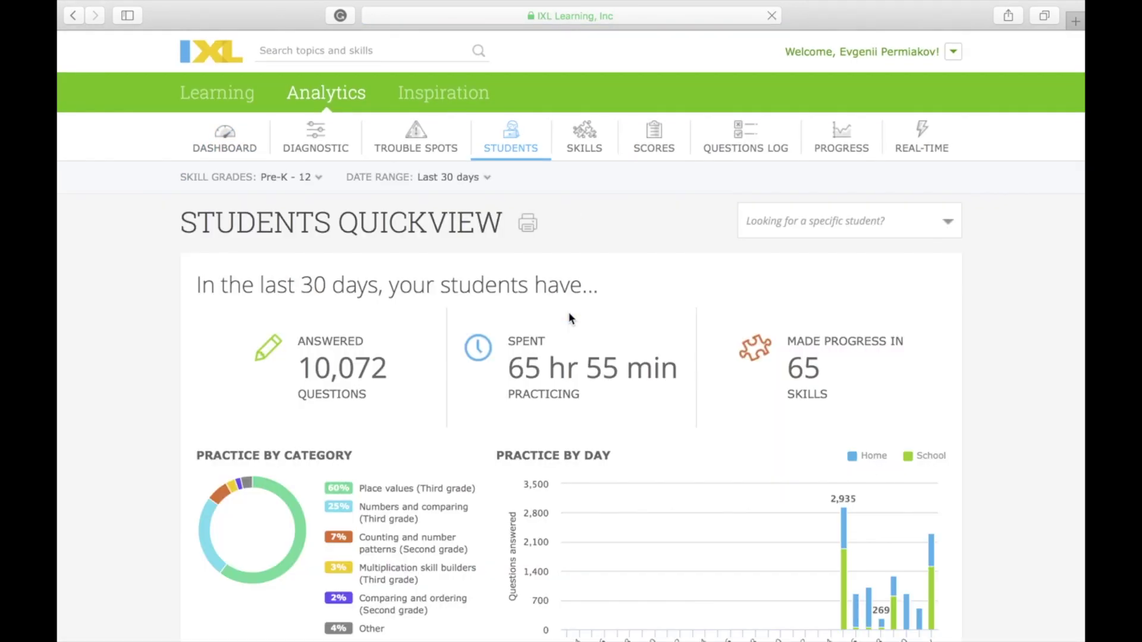
{"action": "scroll", "coordinate": [569, 320], "scroll_direction": "down", "scroll_amount": 3}
{"action": "scroll", "coordinate": [569, 315], "scroll_direction": "down", "scroll_amount": 6}
{"action": "scroll", "coordinate": [571, 317], "scroll_direction": "up", "scroll_amount": 1}
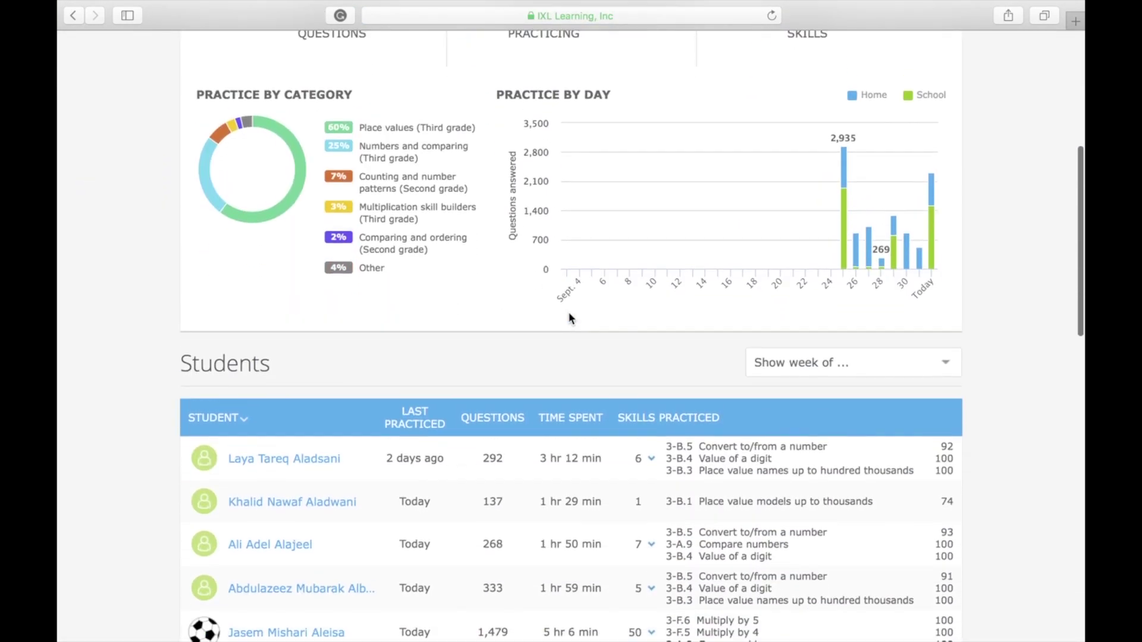
{"action": "scroll", "coordinate": [523, 317], "scroll_direction": "down", "scroll_amount": 2}
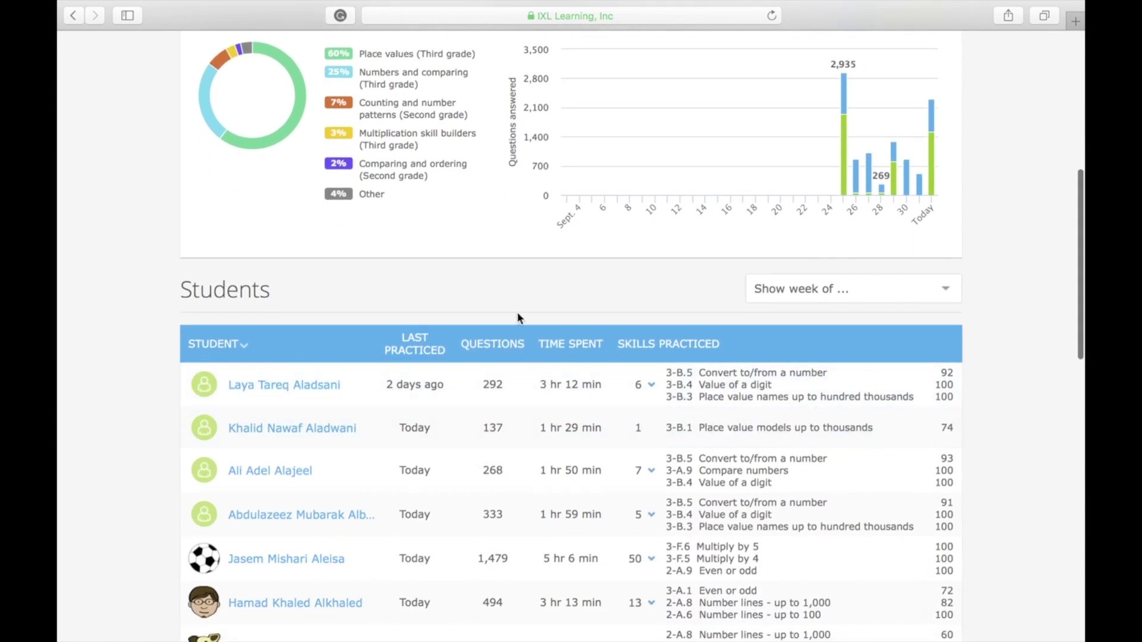
{"action": "scroll", "coordinate": [515, 297], "scroll_direction": "down", "scroll_amount": 1}
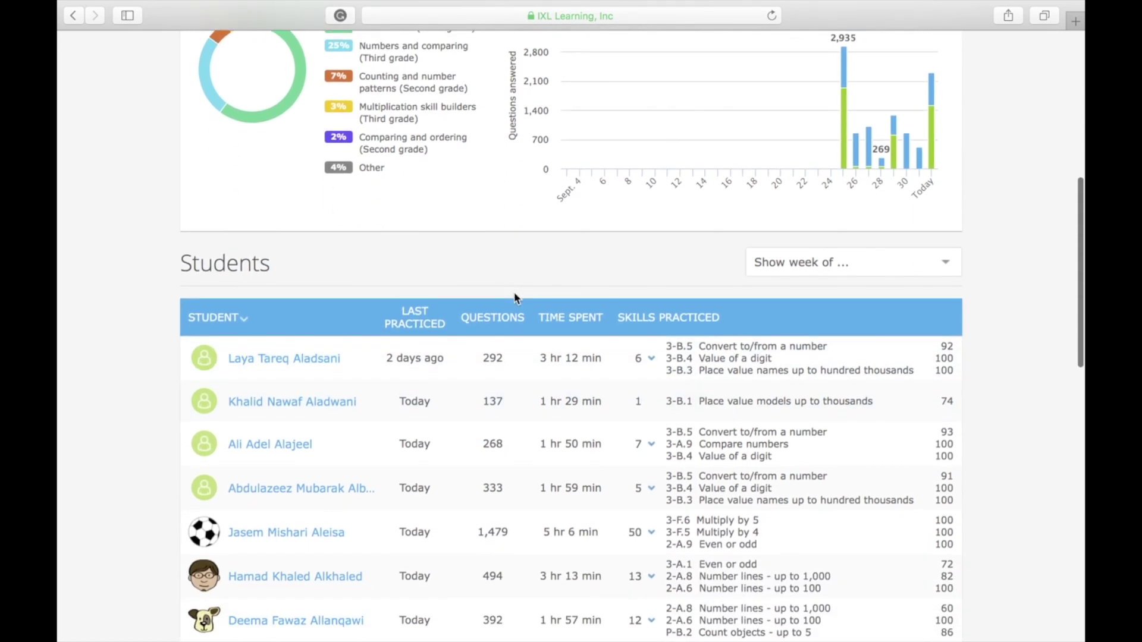
{"action": "scroll", "coordinate": [515, 297], "scroll_direction": "down", "scroll_amount": 15}
{"action": "scroll", "coordinate": [515, 298], "scroll_direction": "up", "scroll_amount": 10}
{"action": "scroll", "coordinate": [515, 298], "scroll_direction": "up", "scroll_amount": 5}
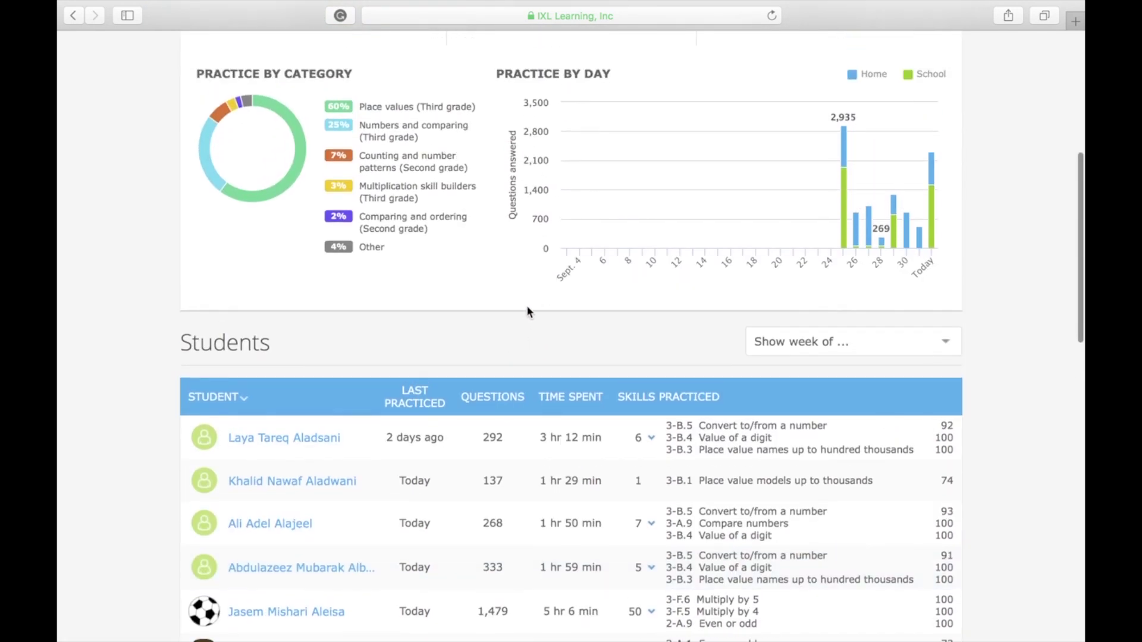
{"action": "scroll", "coordinate": [527, 310], "scroll_direction": "up", "scroll_amount": 2}
{"action": "scroll", "coordinate": [513, 381], "scroll_direction": "down", "scroll_amount": 1}
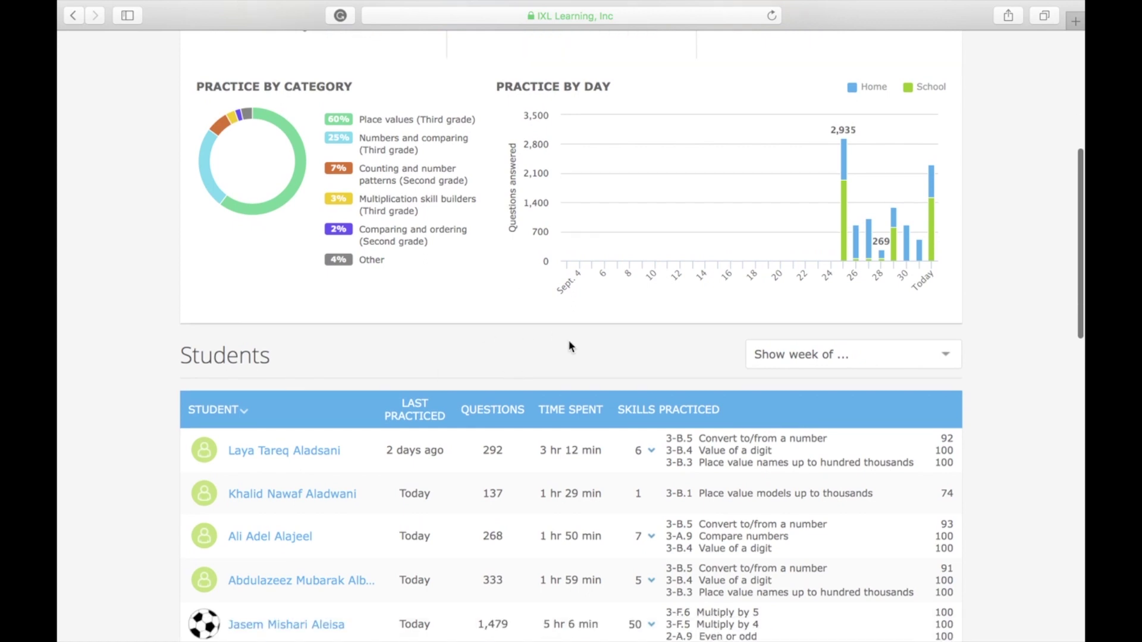
- Sort the Students table by QUESTIONS descending, putting the 1,479-question student on top
{"action": "left_click", "coordinate": [492, 411]}
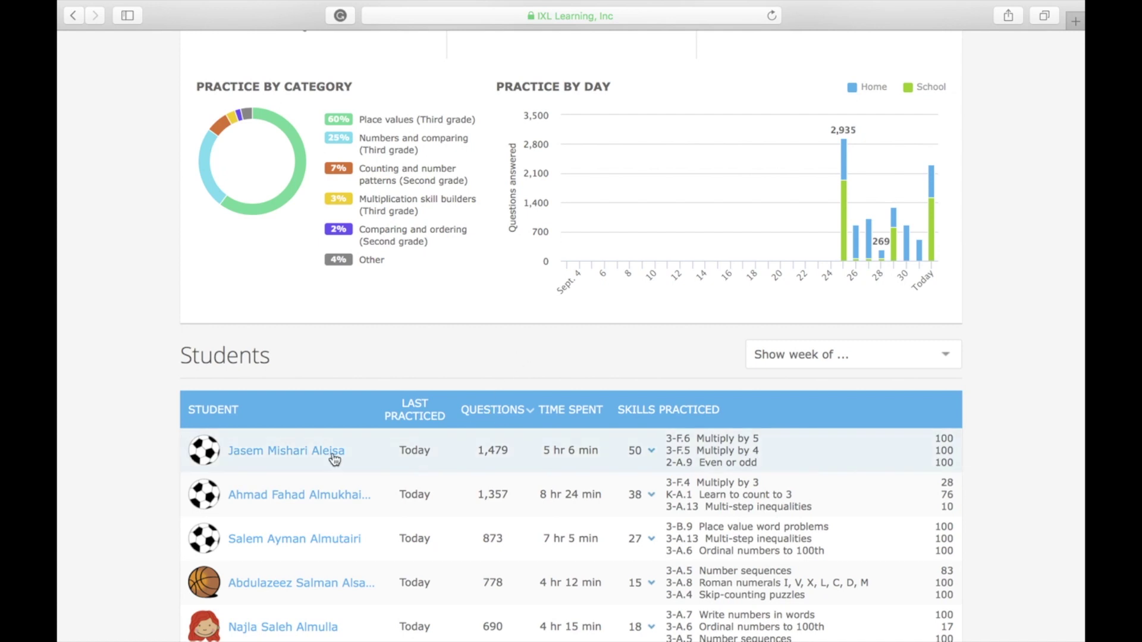
{"action": "scroll", "coordinate": [386, 349], "scroll_direction": "up", "scroll_amount": 3}
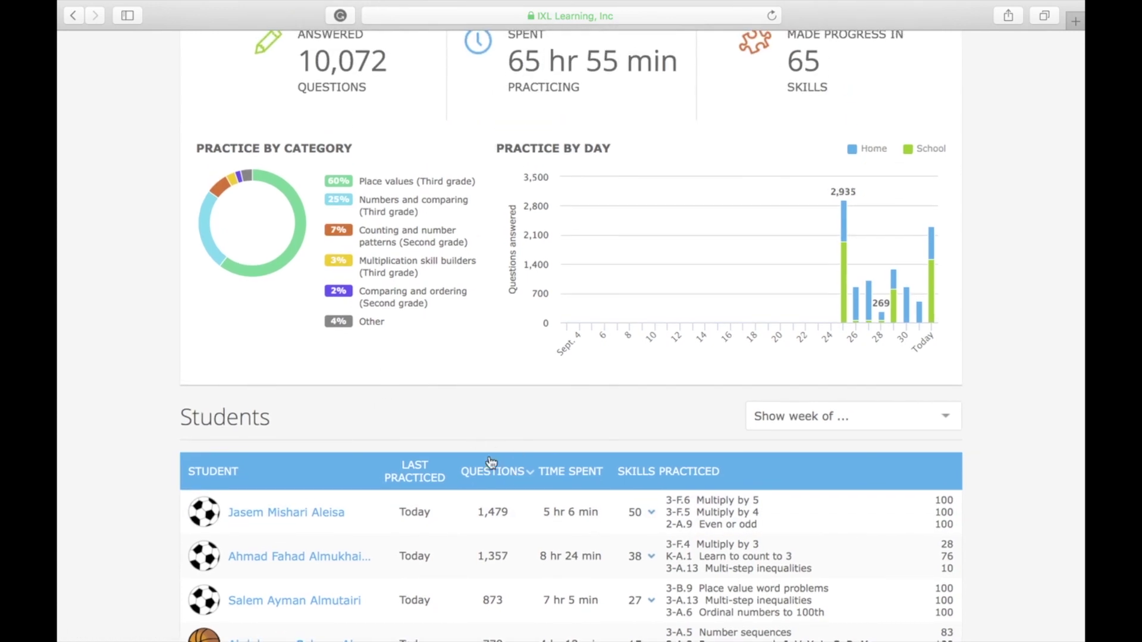
{"action": "scroll", "coordinate": [483, 356], "scroll_direction": "up", "scroll_amount": 5}
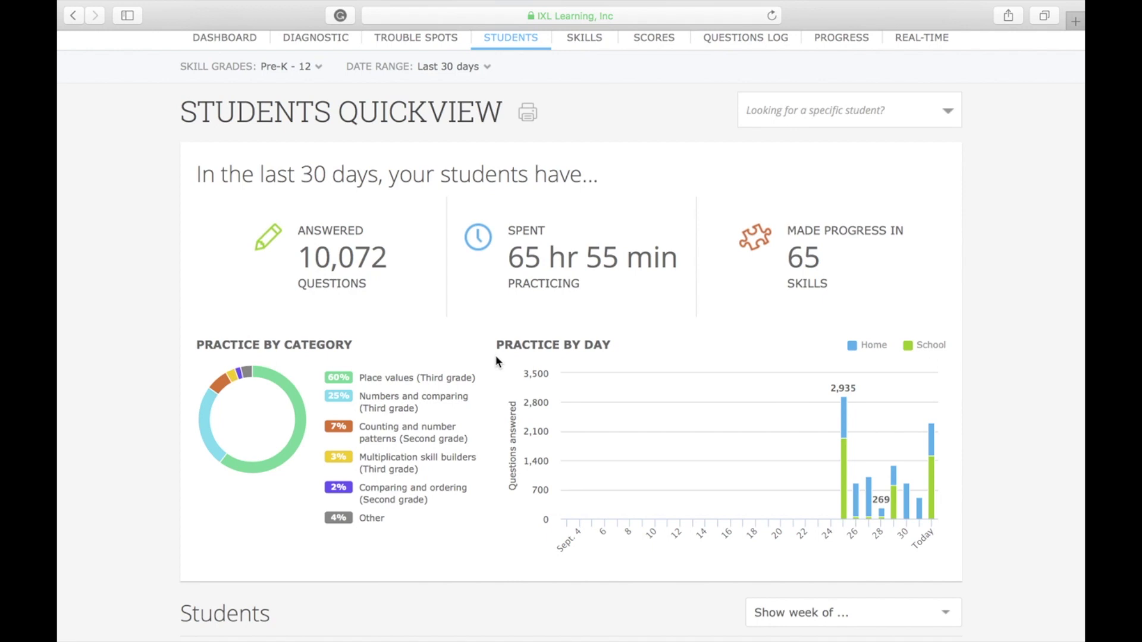
{"action": "scroll", "coordinate": [498, 361], "scroll_direction": "down", "scroll_amount": 3}
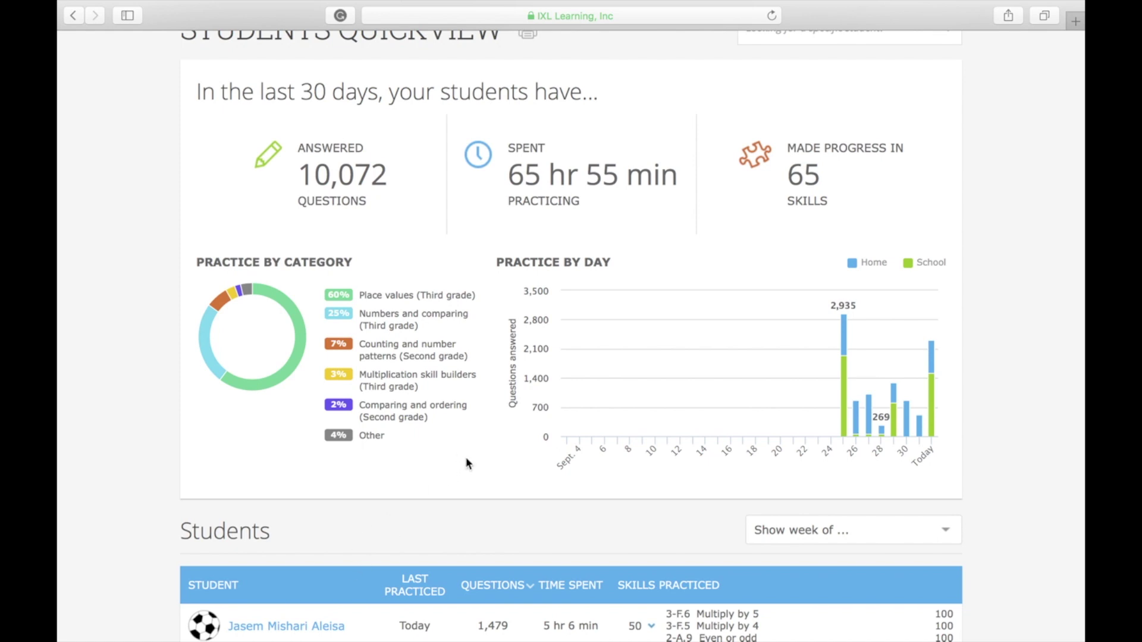
{"action": "scroll", "coordinate": [474, 462], "scroll_direction": "down", "scroll_amount": 2}
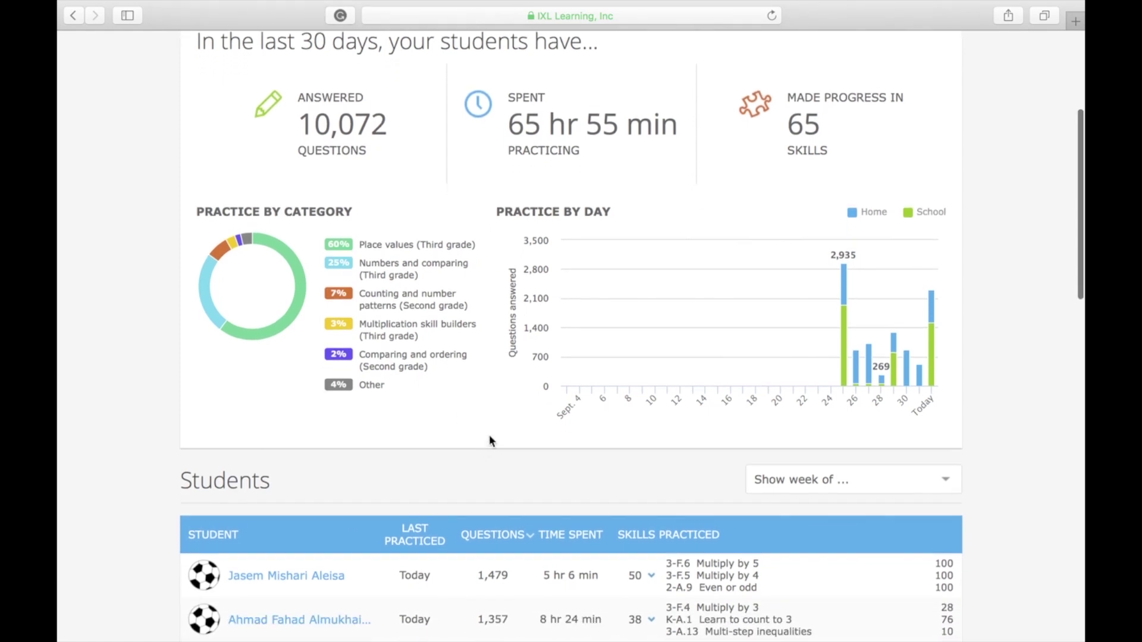
{"action": "scroll", "coordinate": [489, 440], "scroll_direction": "down", "scroll_amount": 5}
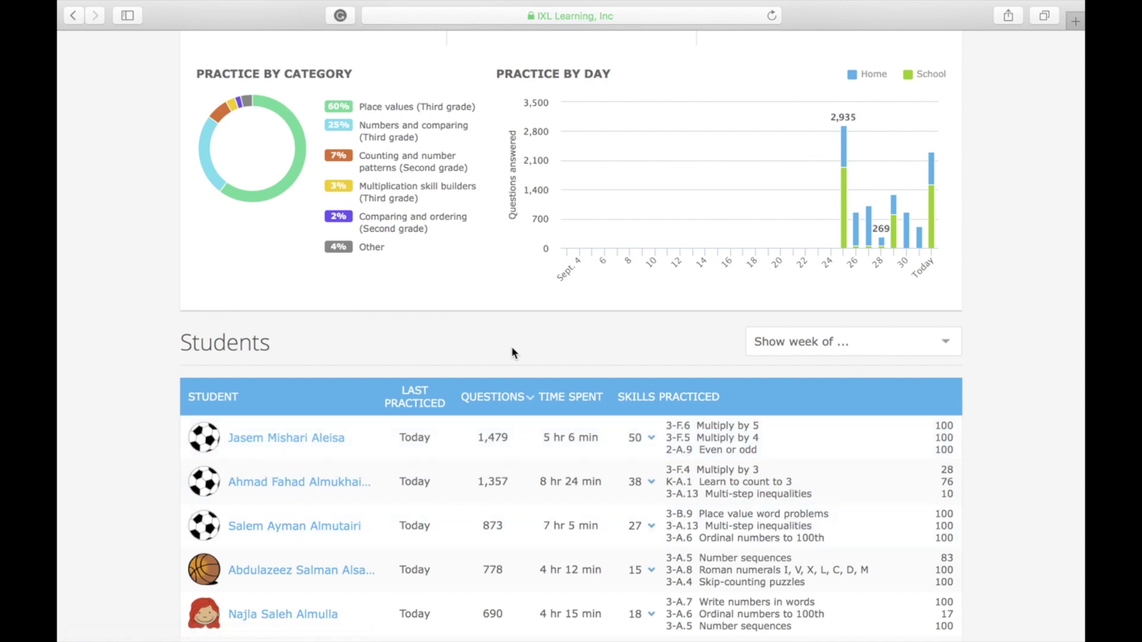
{"action": "scroll", "coordinate": [512, 353], "scroll_direction": "down", "scroll_amount": 2}
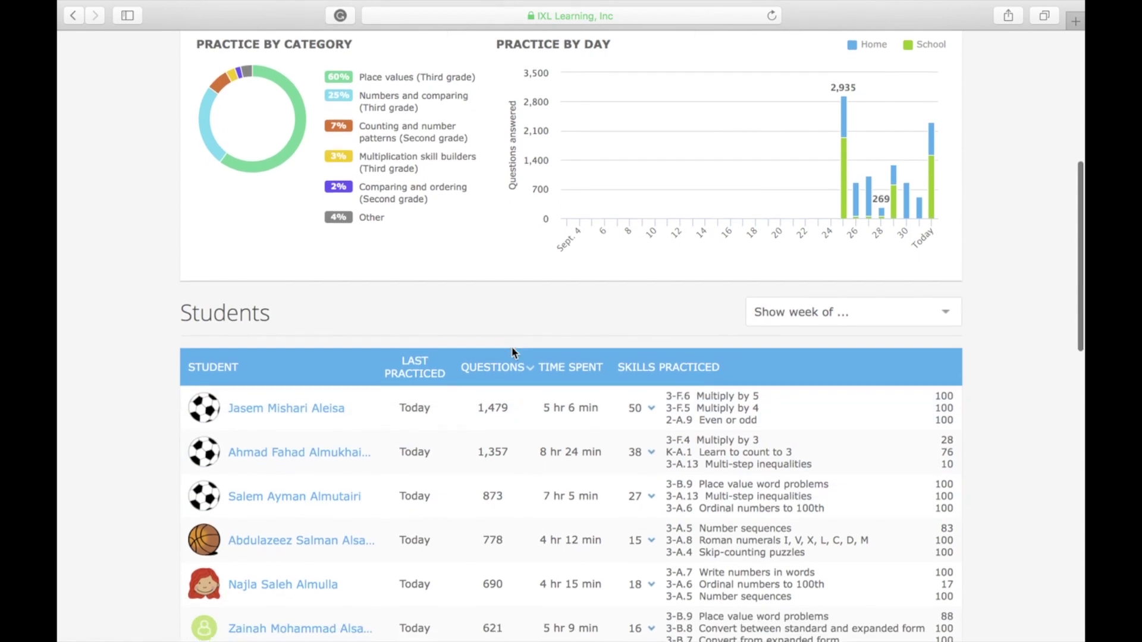
{"action": "scroll", "coordinate": [514, 353], "scroll_direction": "down", "scroll_amount": 4}
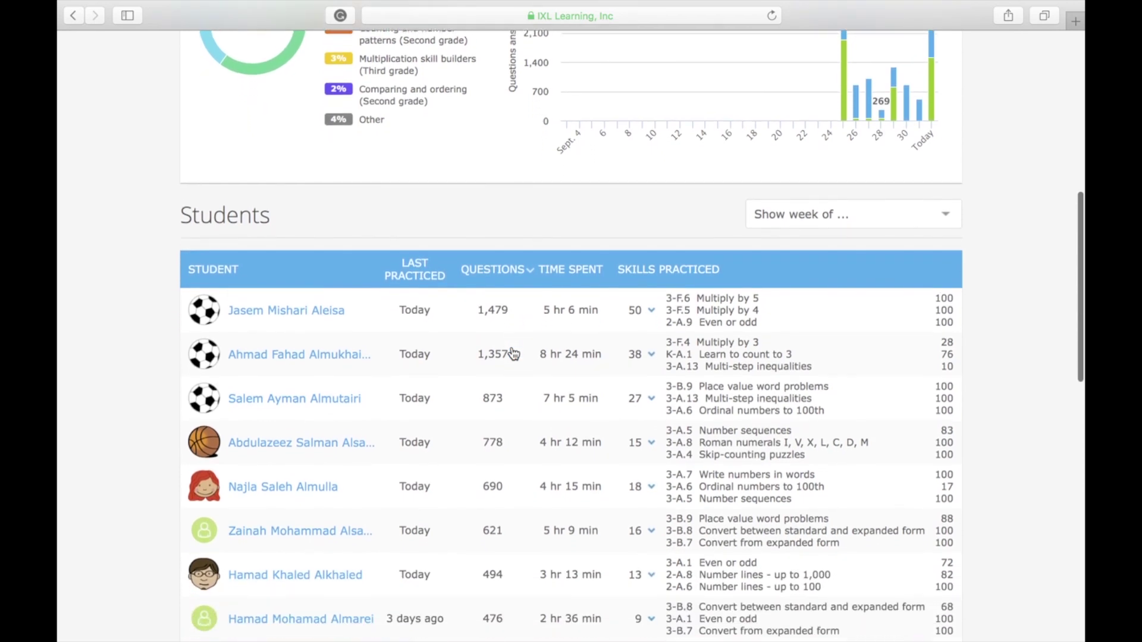
{"action": "scroll", "coordinate": [513, 354], "scroll_direction": "down", "scroll_amount": 2}
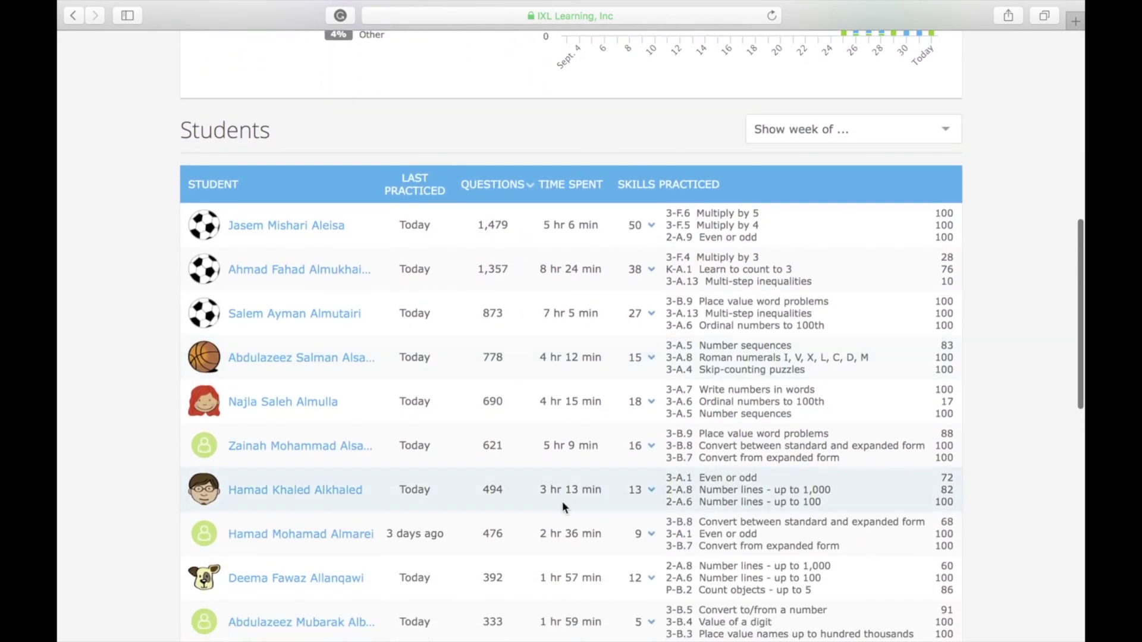
{"action": "mouse_move", "coordinate": [676, 513]}
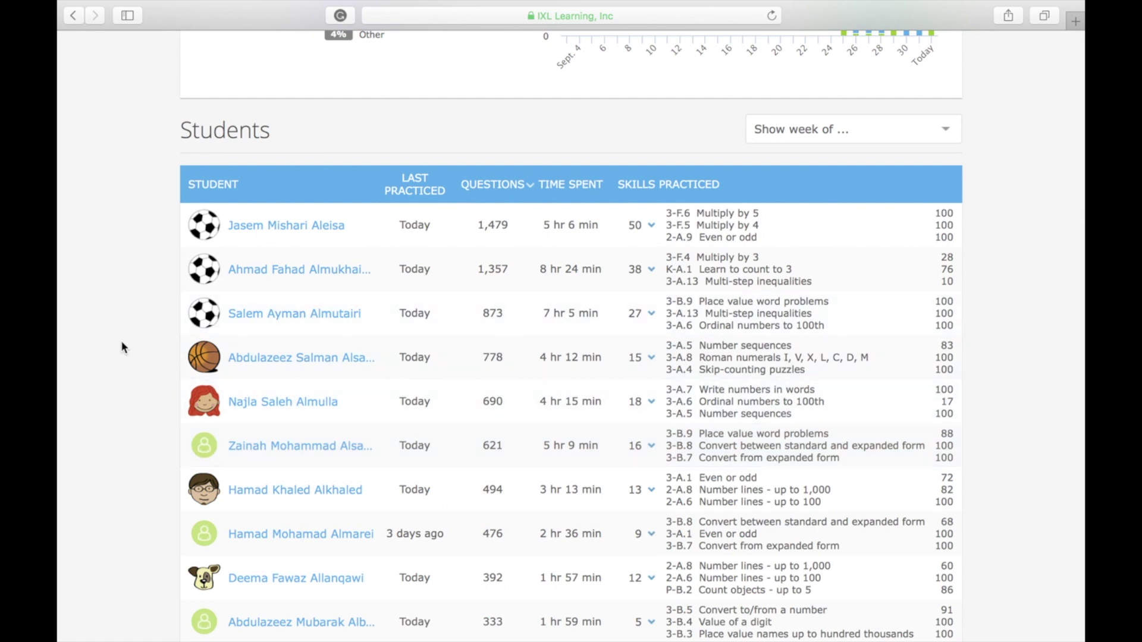
{"action": "scroll", "coordinate": [127, 348], "scroll_direction": "up", "scroll_amount": 10}
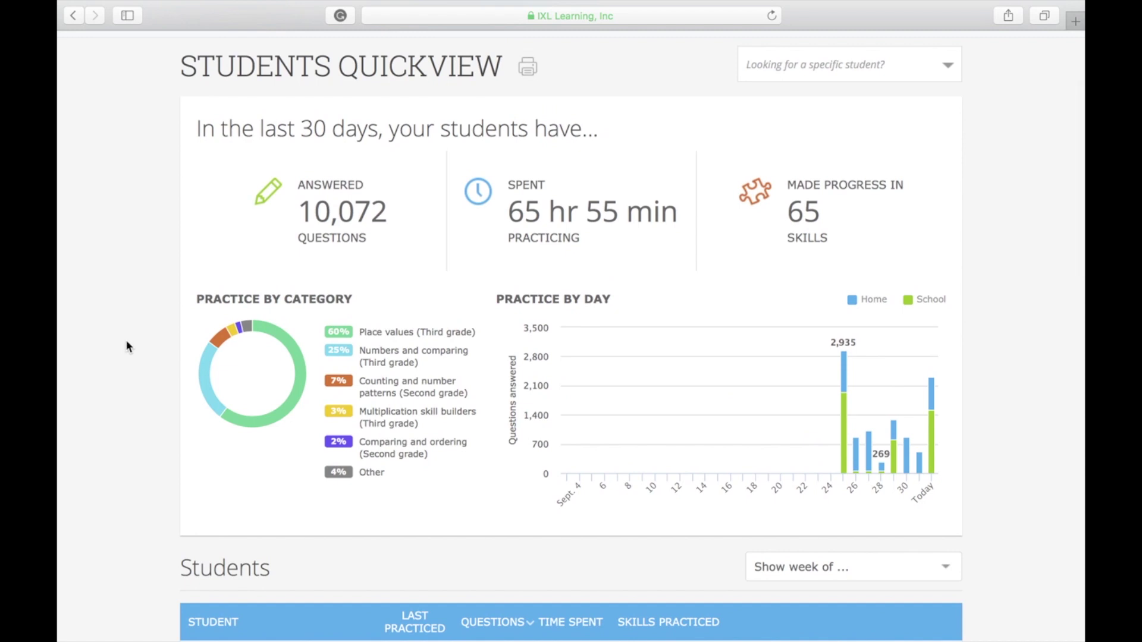
{"action": "scroll", "coordinate": [126, 348], "scroll_direction": "down", "scroll_amount": 3}
{"action": "scroll", "coordinate": [338, 497], "scroll_direction": "down", "scroll_amount": 2}
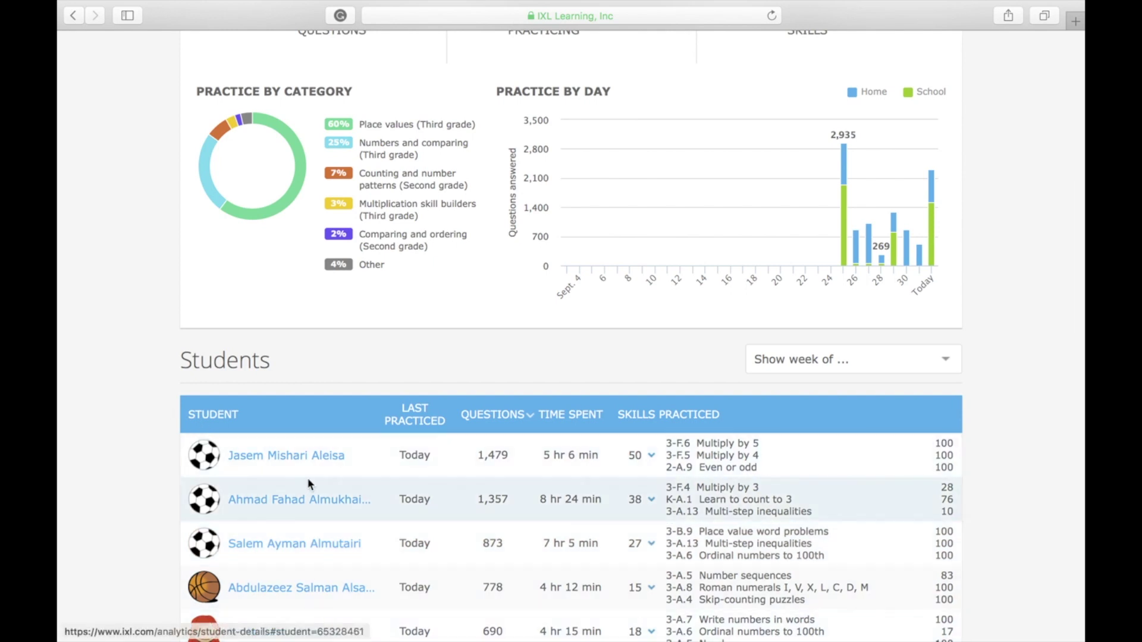
{"action": "scroll", "coordinate": [107, 365], "scroll_direction": "up", "scroll_amount": 3}
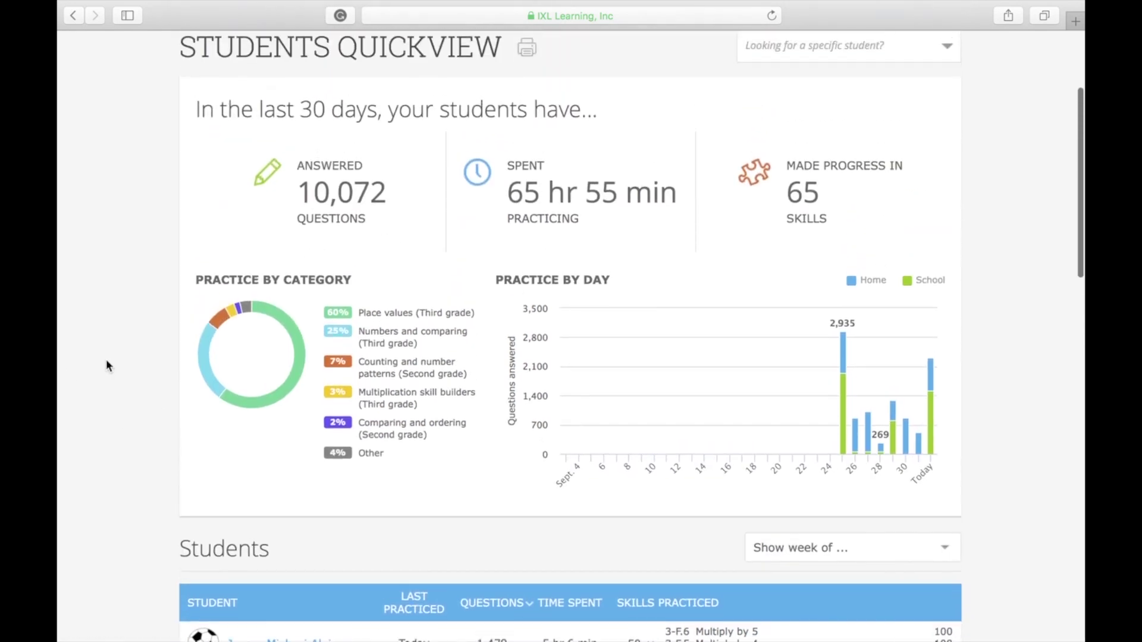
{"action": "scroll", "coordinate": [107, 364], "scroll_direction": "down", "scroll_amount": 2}
{"action": "scroll", "coordinate": [107, 365], "scroll_direction": "down", "scroll_amount": 3}
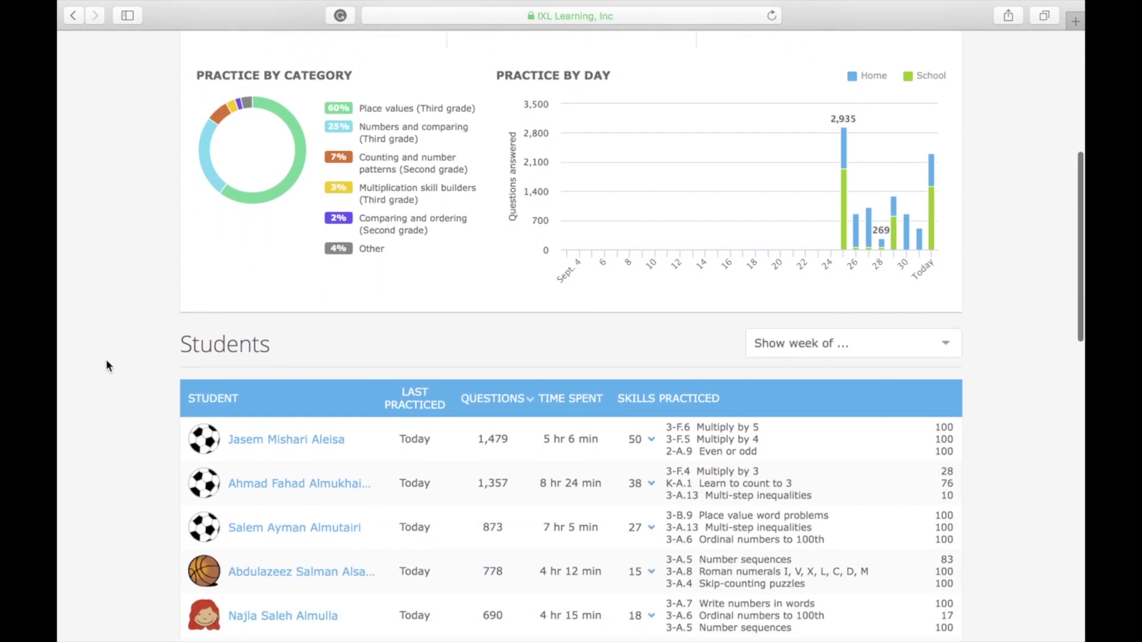
{"action": "scroll", "coordinate": [107, 365], "scroll_direction": "down", "scroll_amount": 2}
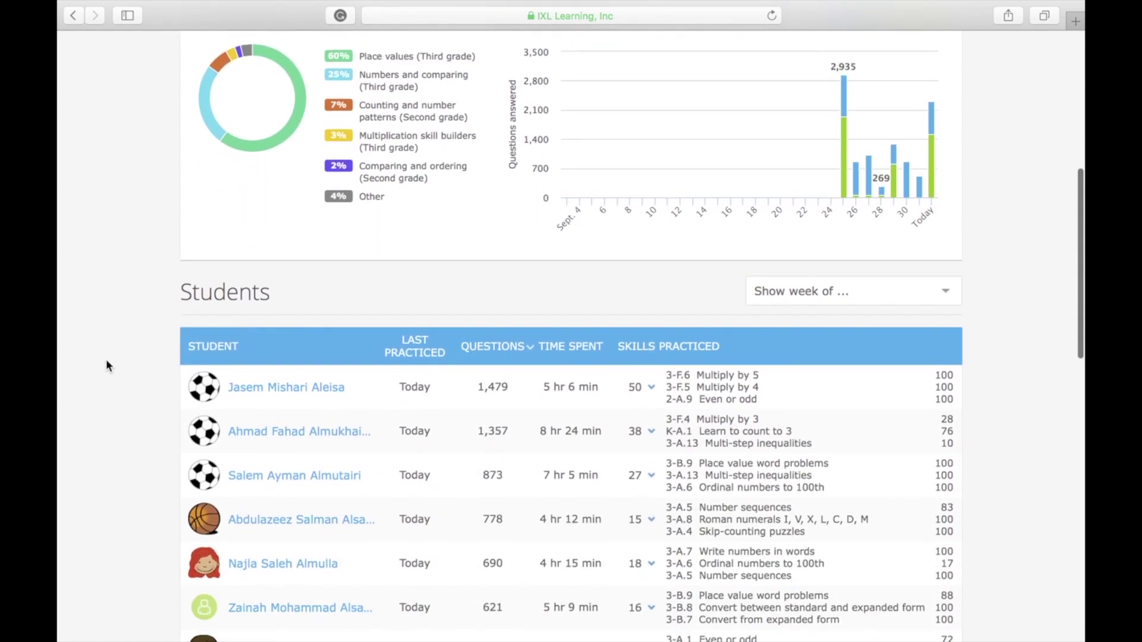
{"action": "scroll", "coordinate": [108, 365], "scroll_direction": "down", "scroll_amount": 3}
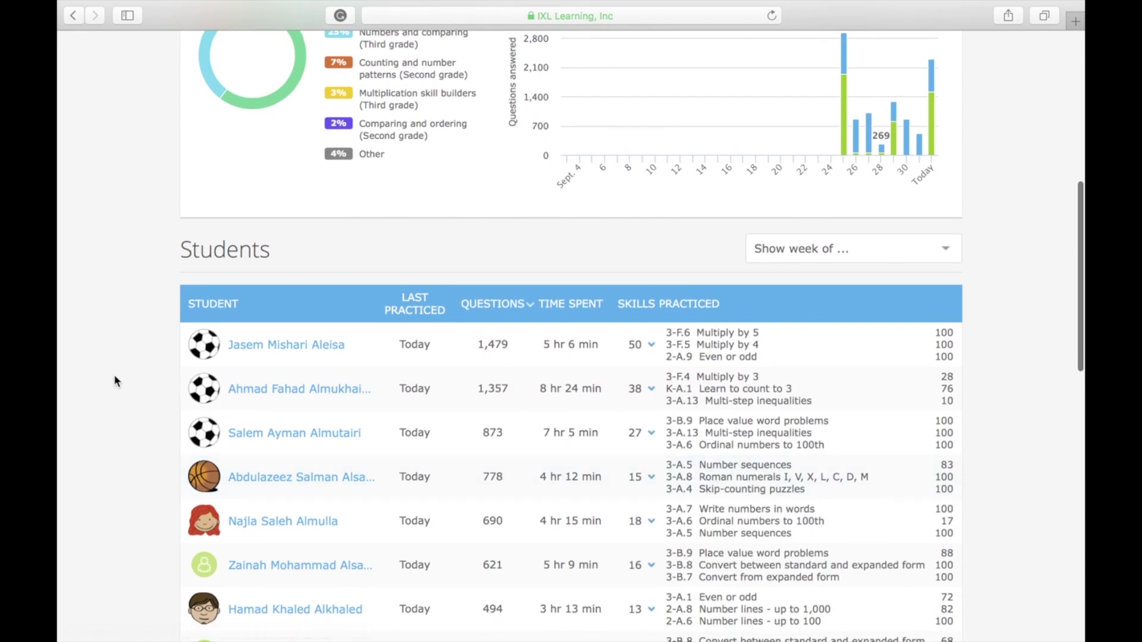
{"action": "scroll", "coordinate": [116, 379], "scroll_direction": "down", "scroll_amount": 2}
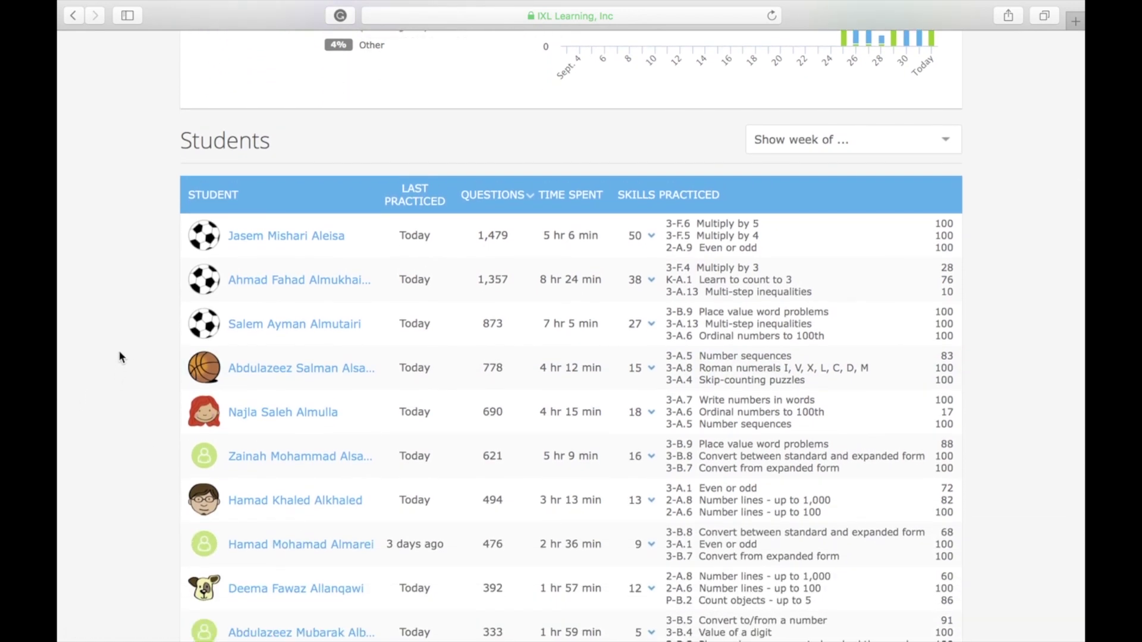
{"action": "scroll", "coordinate": [119, 357], "scroll_direction": "down", "scroll_amount": 1}
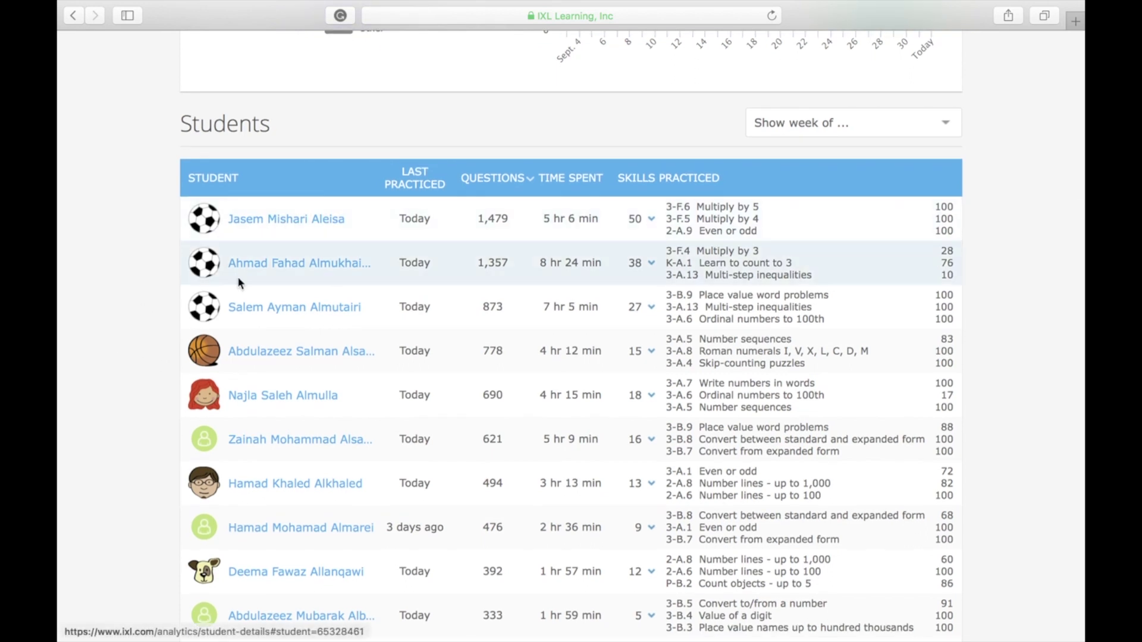
{"action": "scroll", "coordinate": [83, 244], "scroll_direction": "up", "scroll_amount": 2}
{"action": "scroll", "coordinate": [84, 246], "scroll_direction": "up", "scroll_amount": 2}
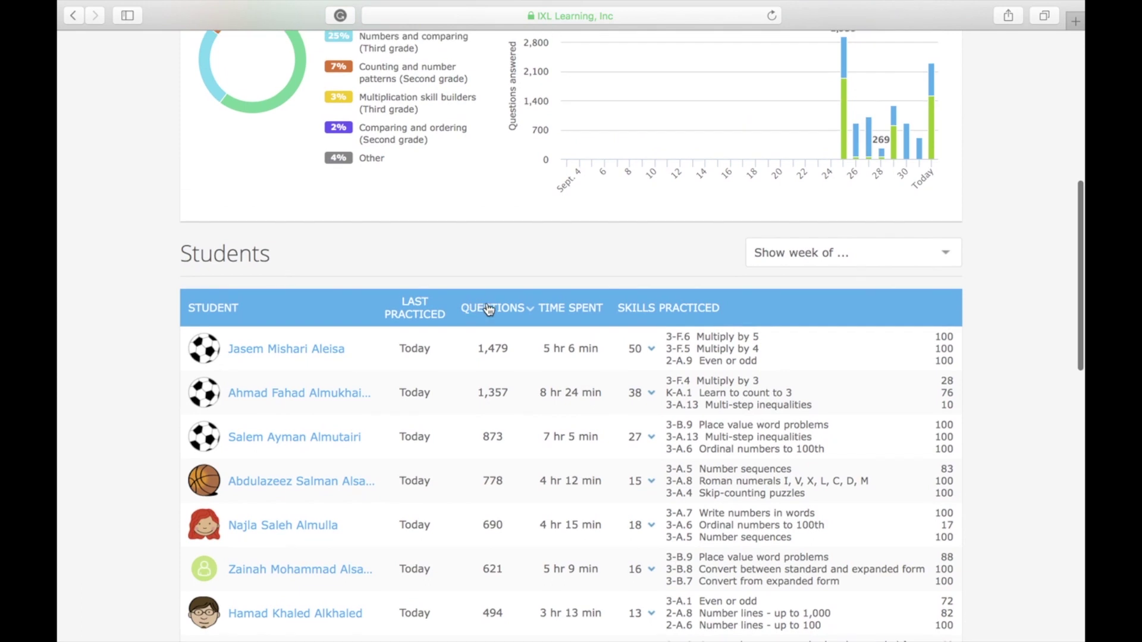
{"action": "left_click_drag", "start_coordinate": [487, 304], "coordinate": [565, 282]}
- Filter the Students table to the week of Oct. 2
{"action": "left_click", "coordinate": [562, 278]}
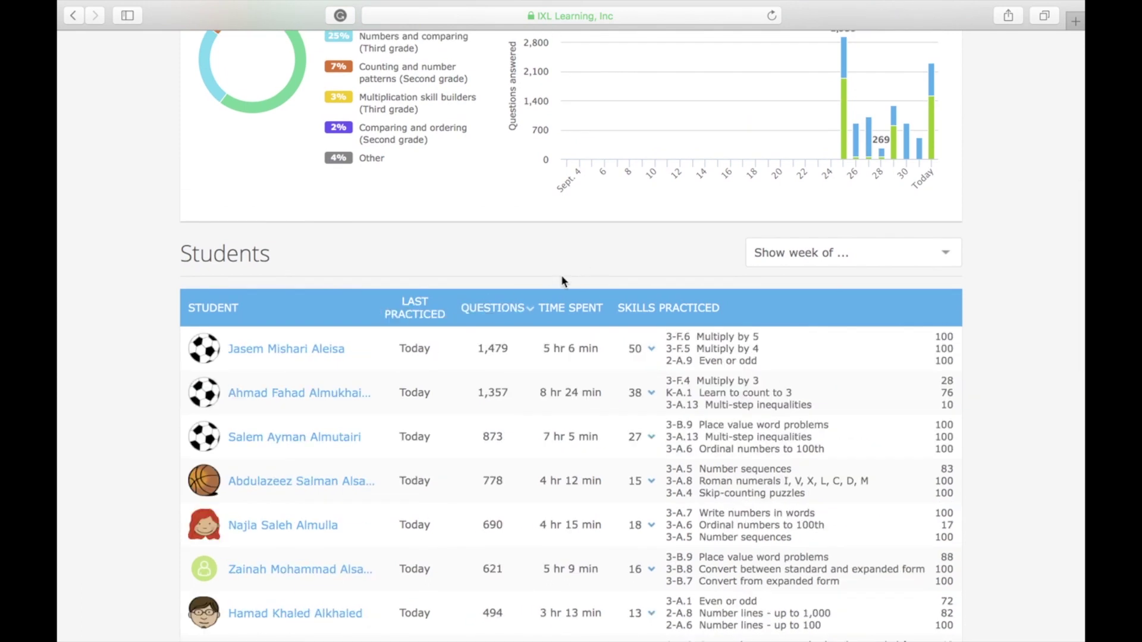
{"action": "left_click", "coordinate": [948, 258]}
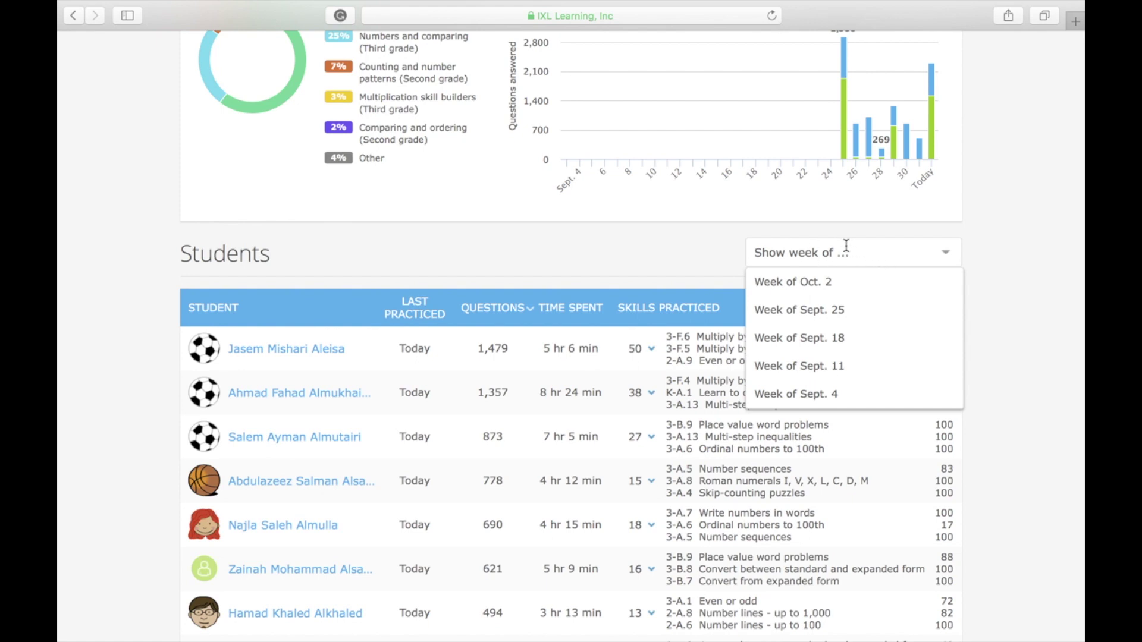
{"action": "left_click", "coordinate": [809, 287]}
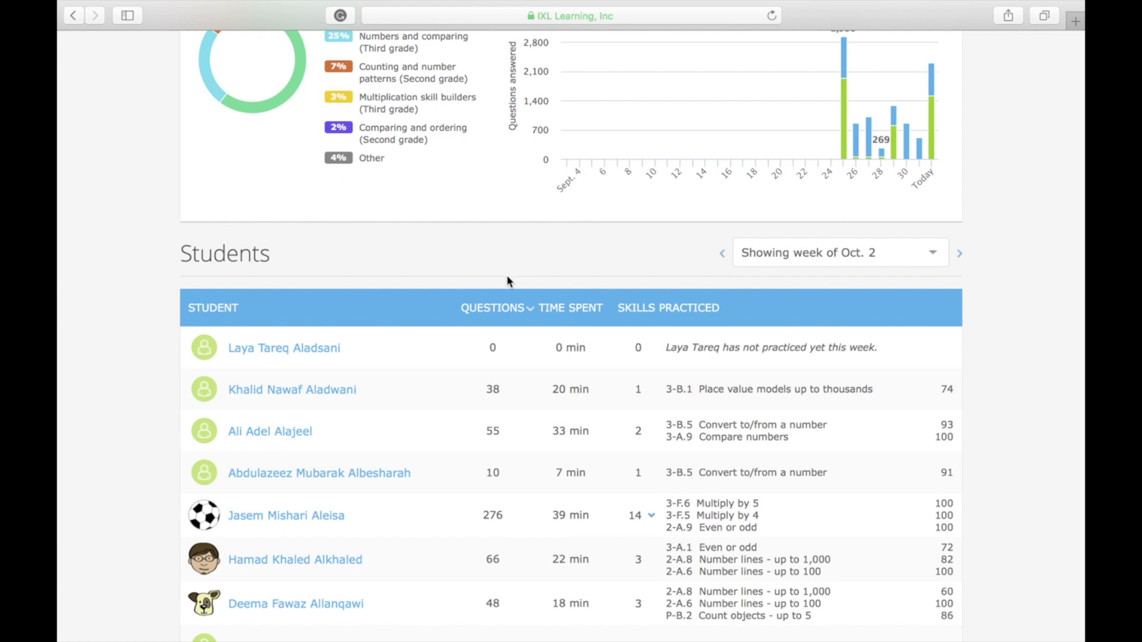
- Rank the Oct. 2 week's students by questions answered, most first
{"action": "left_click", "coordinate": [504, 308]}
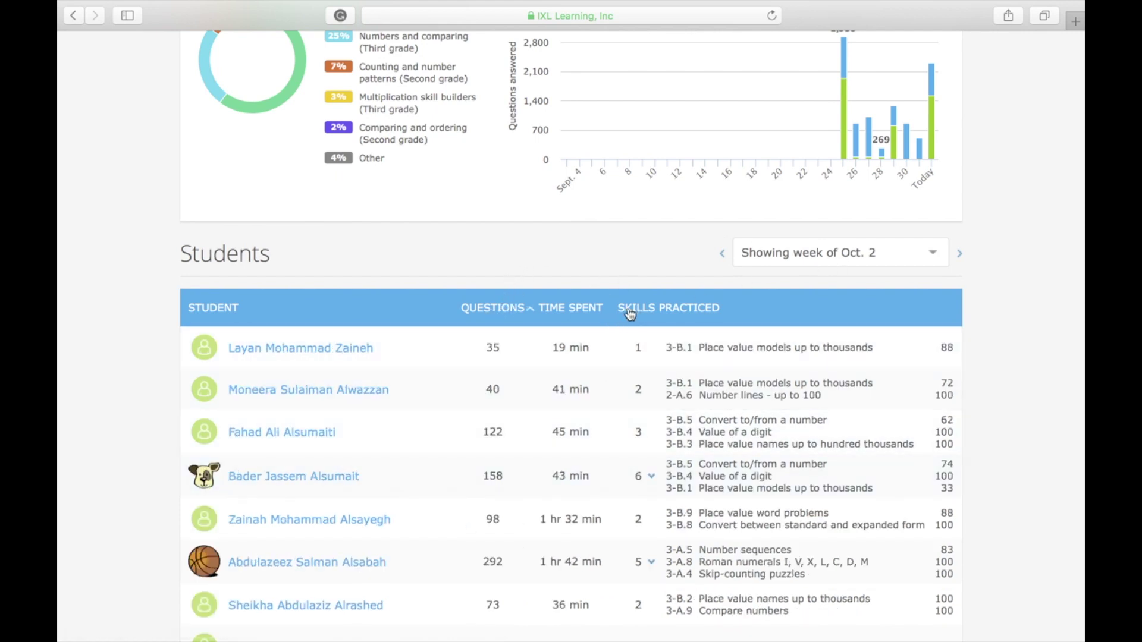
{"action": "left_click", "coordinate": [582, 309]}
{"action": "left_click", "coordinate": [634, 309]}
{"action": "double_click", "coordinate": [509, 311]}
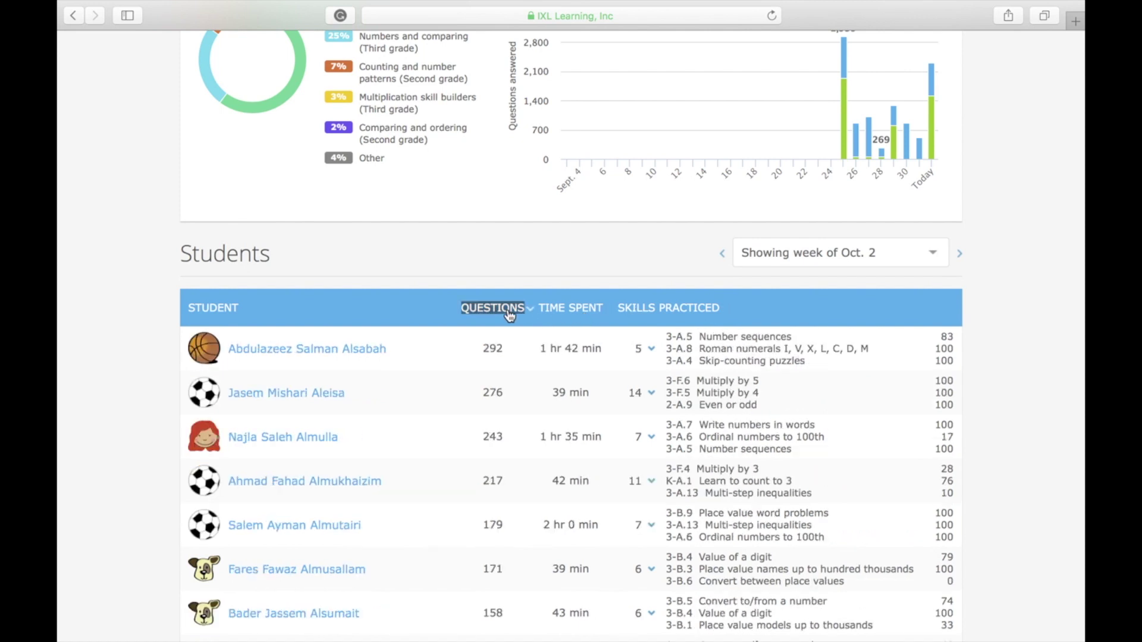
{"action": "left_click", "coordinate": [477, 268]}
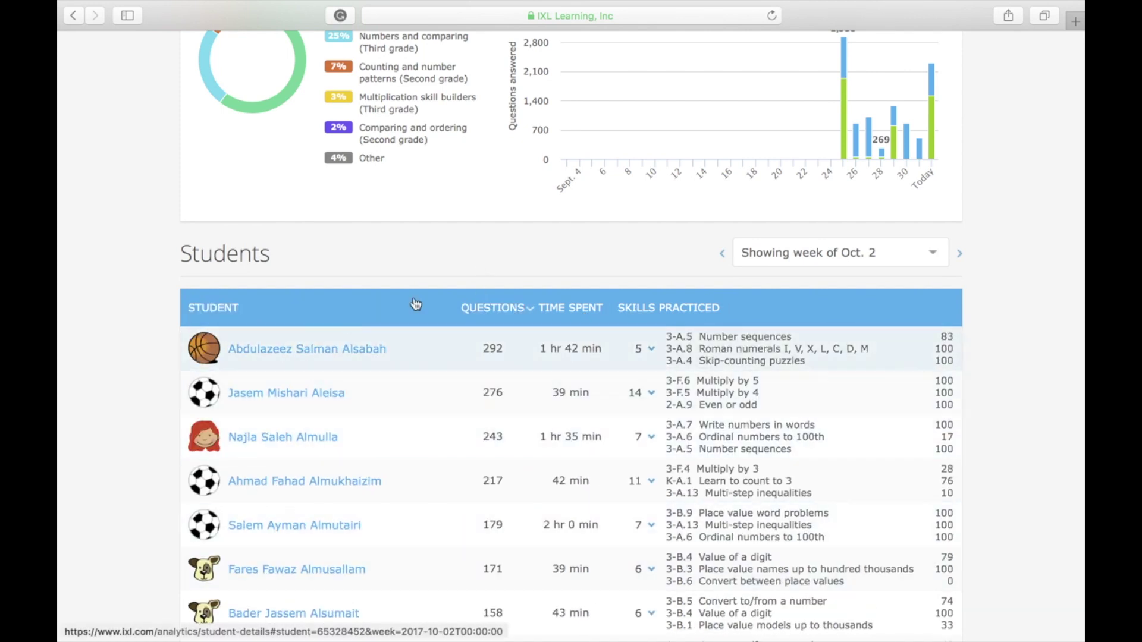
{"action": "scroll", "coordinate": [485, 277], "scroll_direction": "up", "scroll_amount": 2}
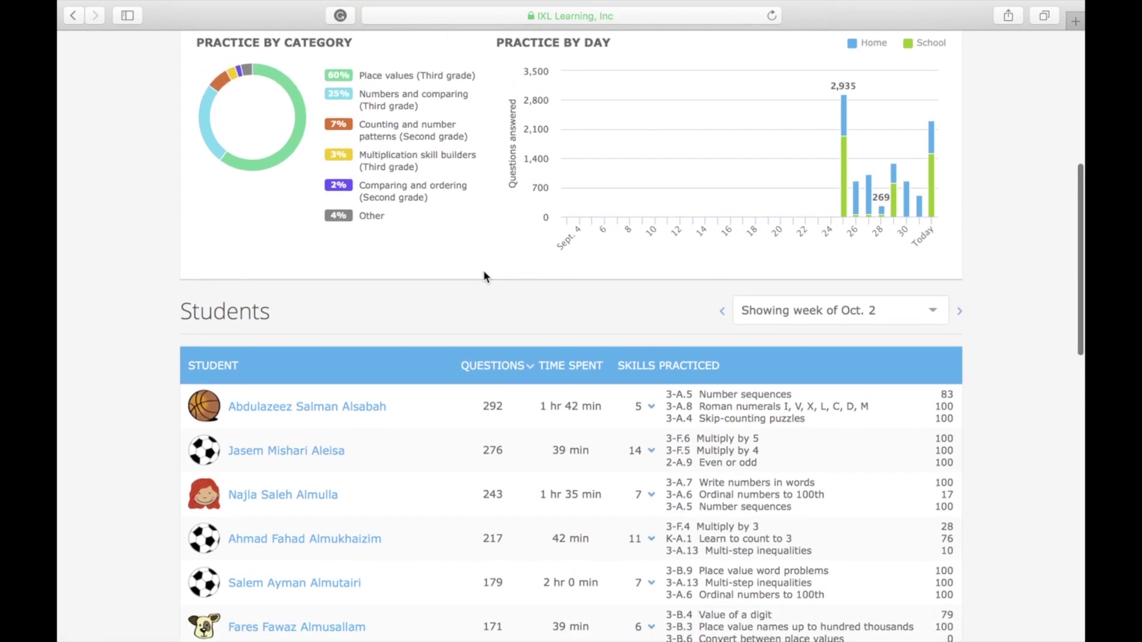
{"action": "left_click", "coordinate": [834, 311]}
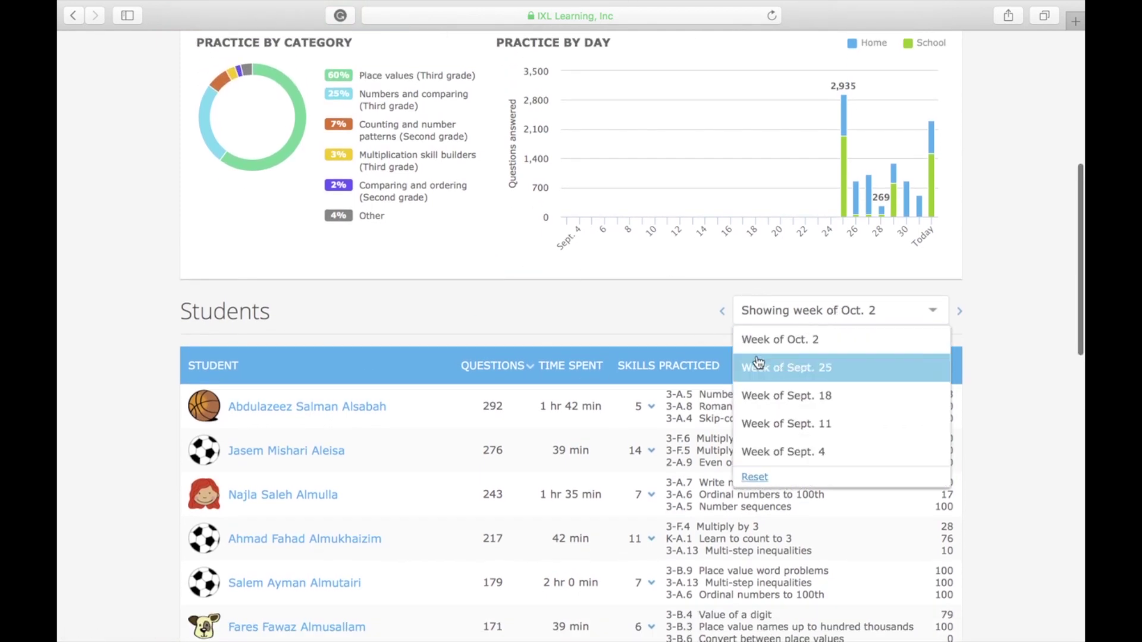
{"action": "left_click", "coordinate": [462, 323]}
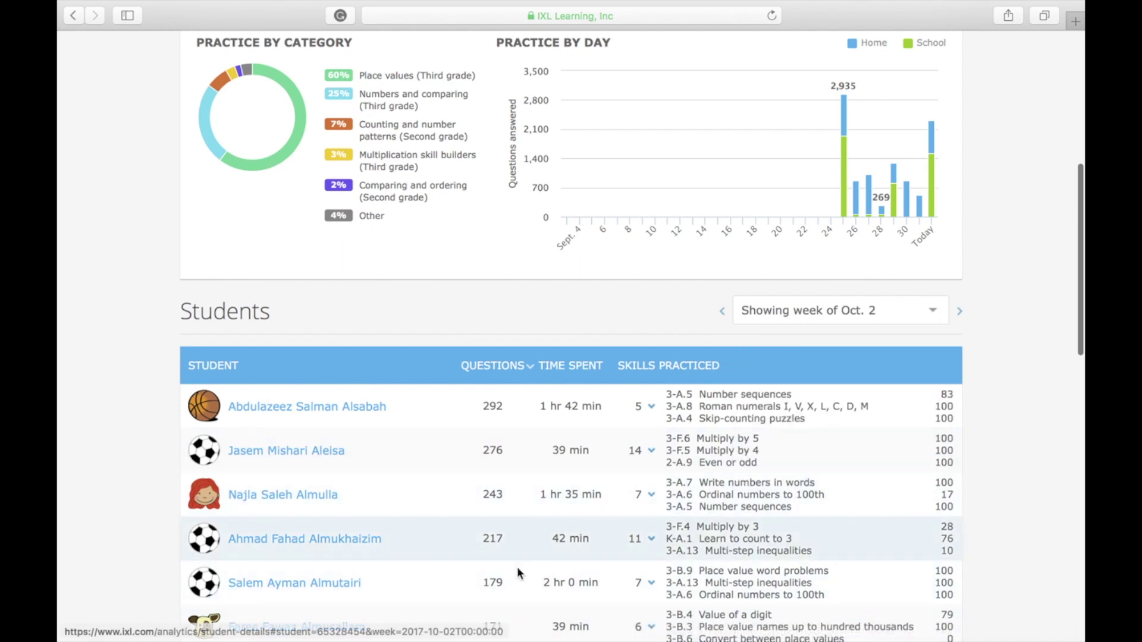
{"action": "left_click", "coordinate": [505, 367]}
{"action": "left_click", "coordinate": [506, 368]}
{"action": "scroll", "coordinate": [515, 306], "scroll_direction": "up", "scroll_amount": 5}
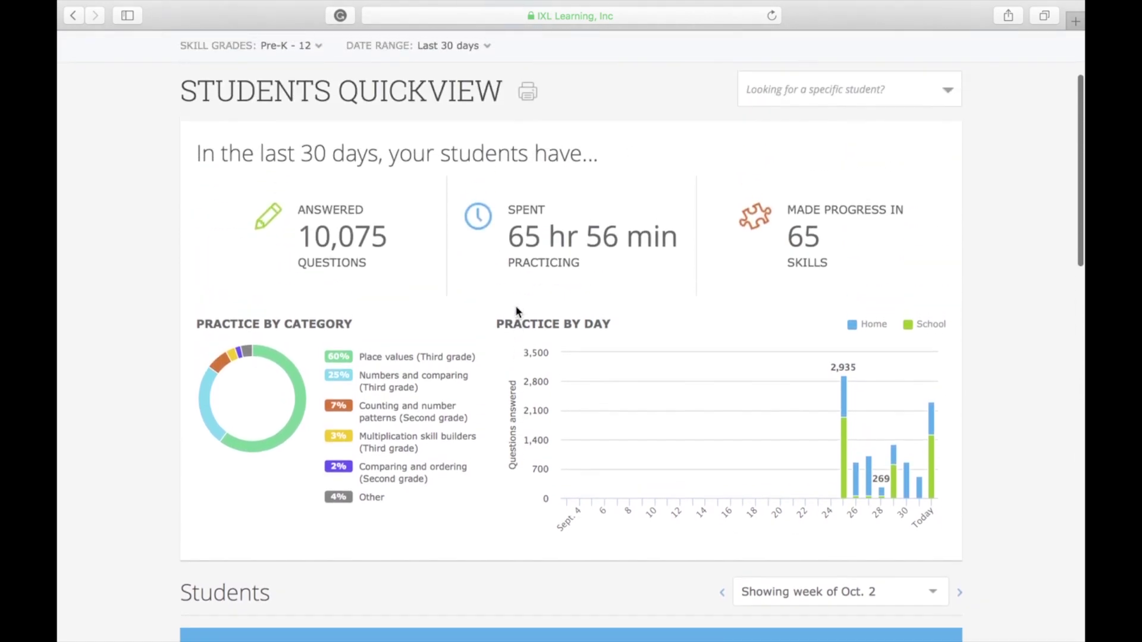
{"action": "scroll", "coordinate": [517, 311], "scroll_direction": "down", "scroll_amount": 2}
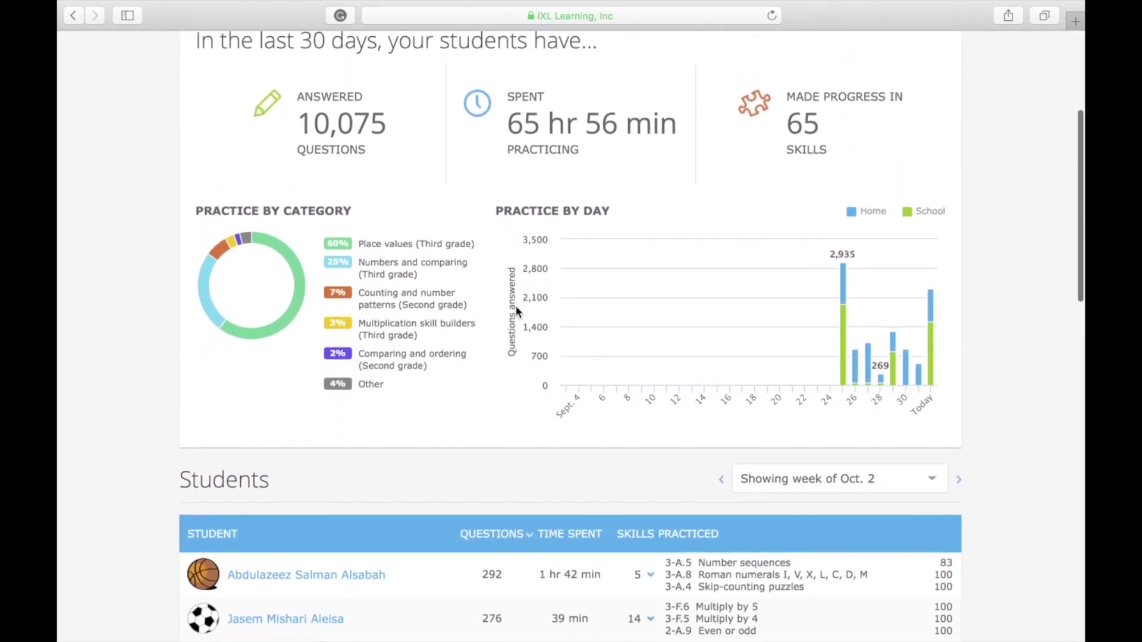
{"action": "scroll", "coordinate": [516, 310], "scroll_direction": "down", "scroll_amount": 3}
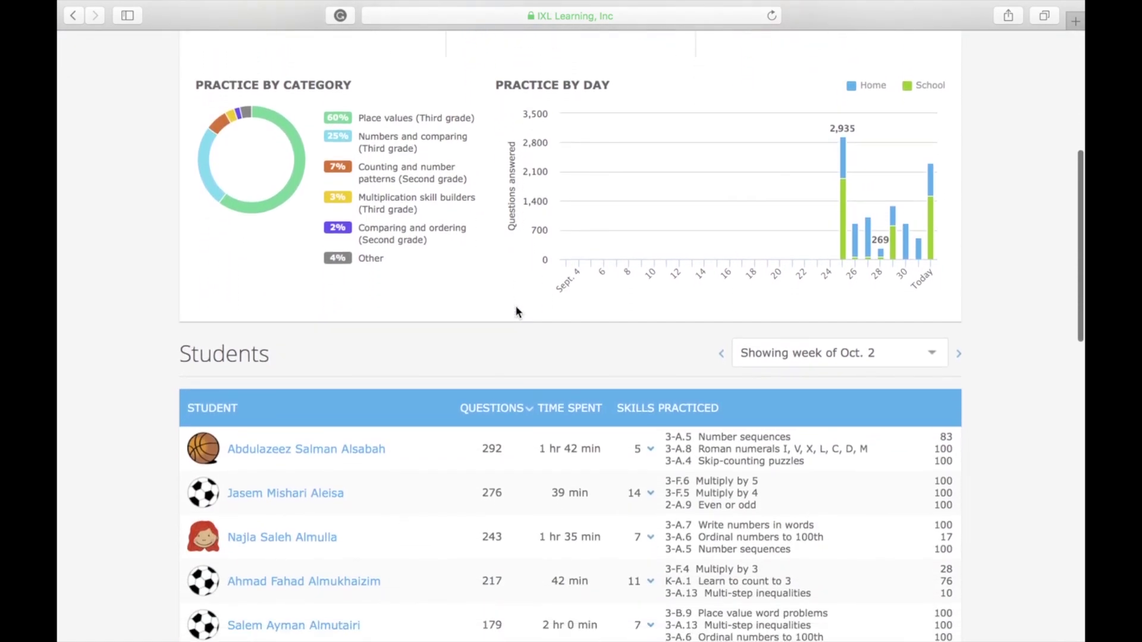
{"action": "scroll", "coordinate": [516, 310], "scroll_direction": "down", "scroll_amount": 1}
{"action": "scroll", "coordinate": [517, 310], "scroll_direction": "up", "scroll_amount": 1}
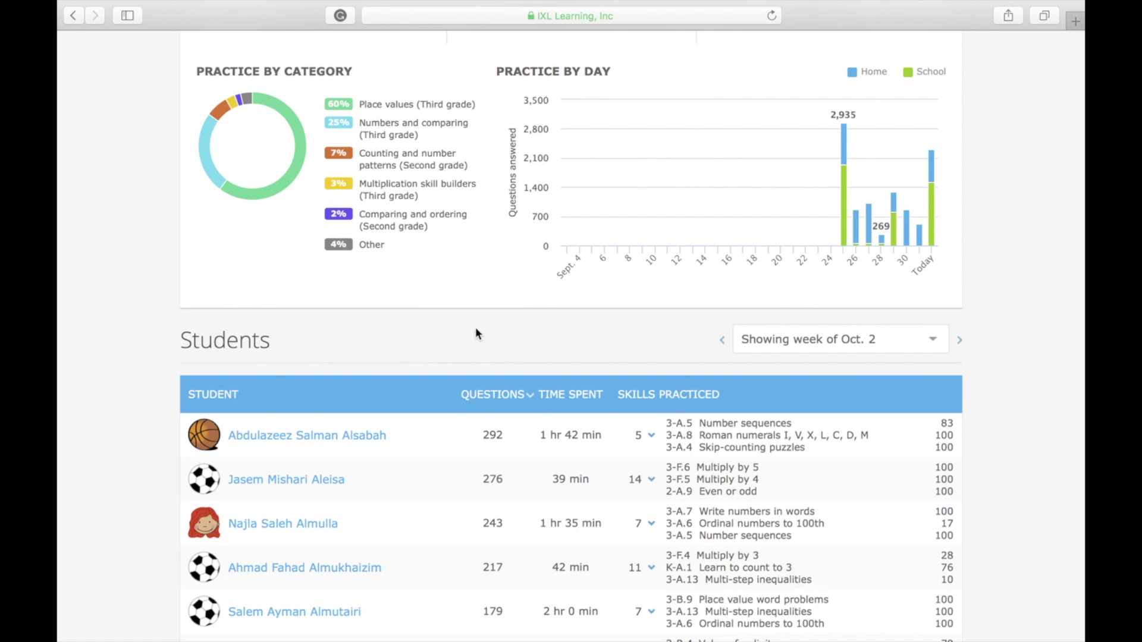
{"action": "scroll", "coordinate": [365, 375], "scroll_direction": "down", "scroll_amount": 1}
{"action": "scroll", "coordinate": [529, 455], "scroll_direction": "up", "scroll_amount": 2}
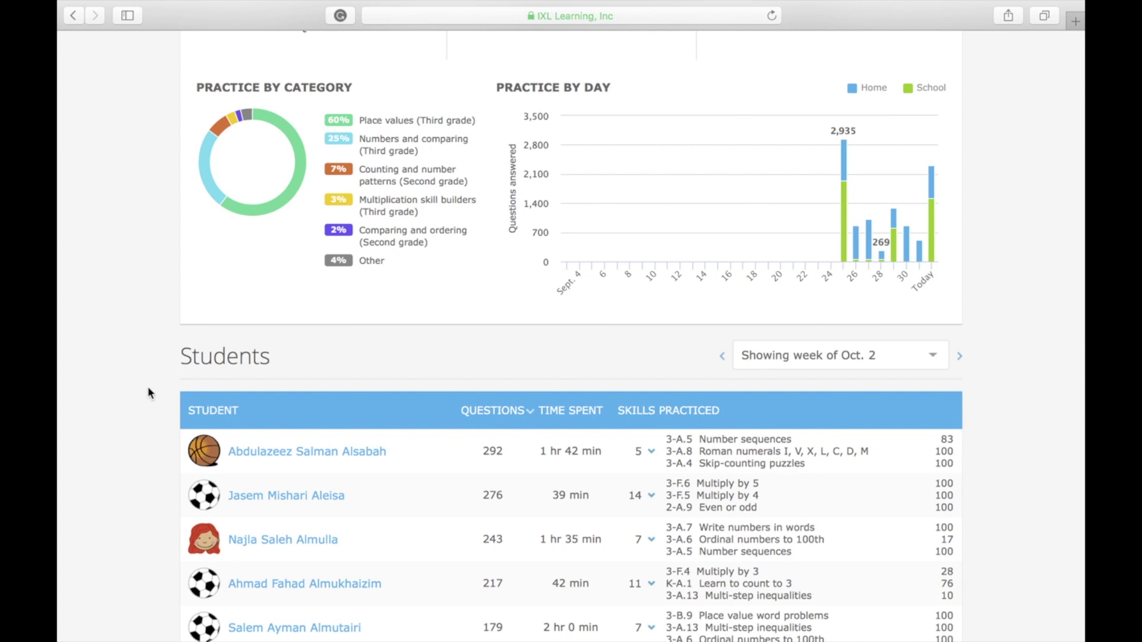
{"action": "scroll", "coordinate": [148, 387], "scroll_direction": "down", "scroll_amount": 1}
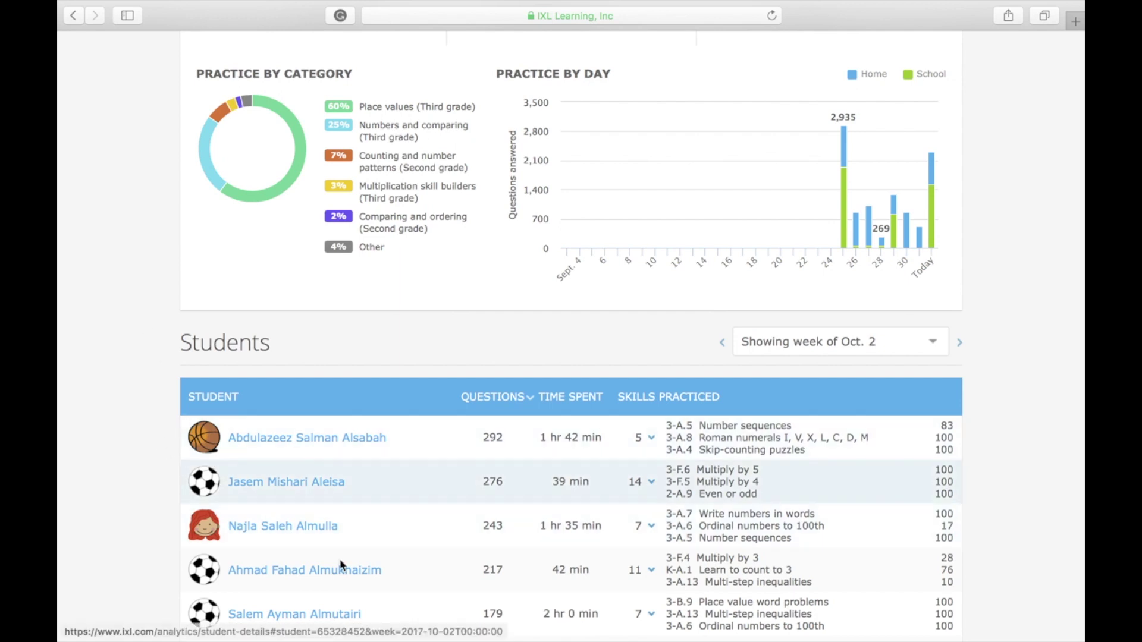
{"action": "scroll", "coordinate": [540, 343], "scroll_direction": "down", "scroll_amount": 1}
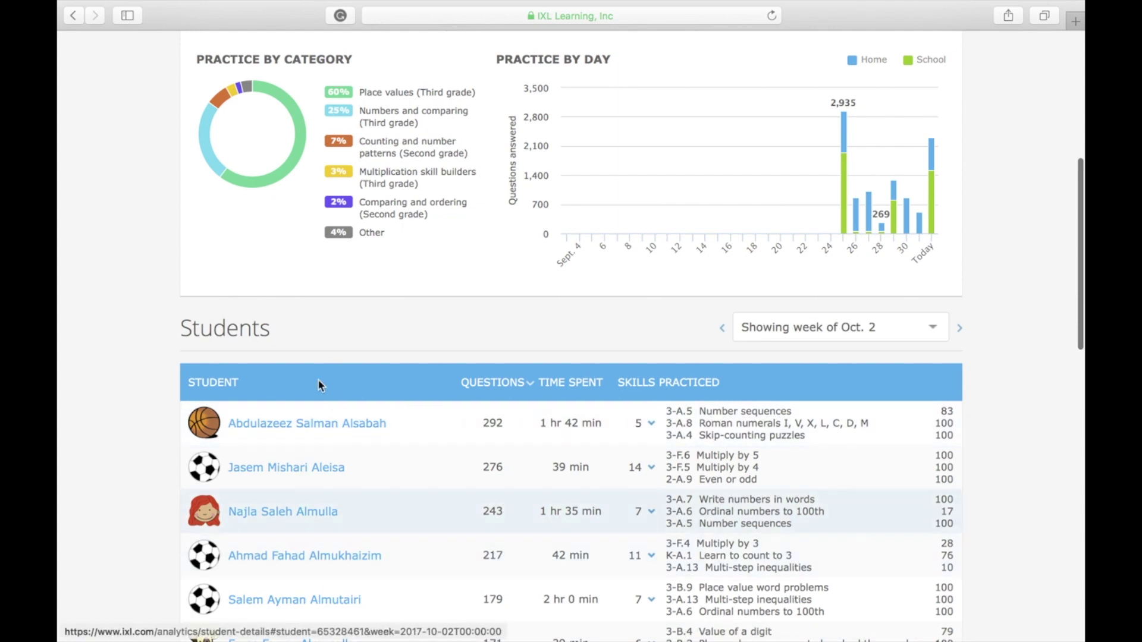
{"action": "scroll", "coordinate": [269, 336], "scroll_direction": "down", "scroll_amount": 3}
{"action": "scroll", "coordinate": [333, 309], "scroll_direction": "up", "scroll_amount": 2}
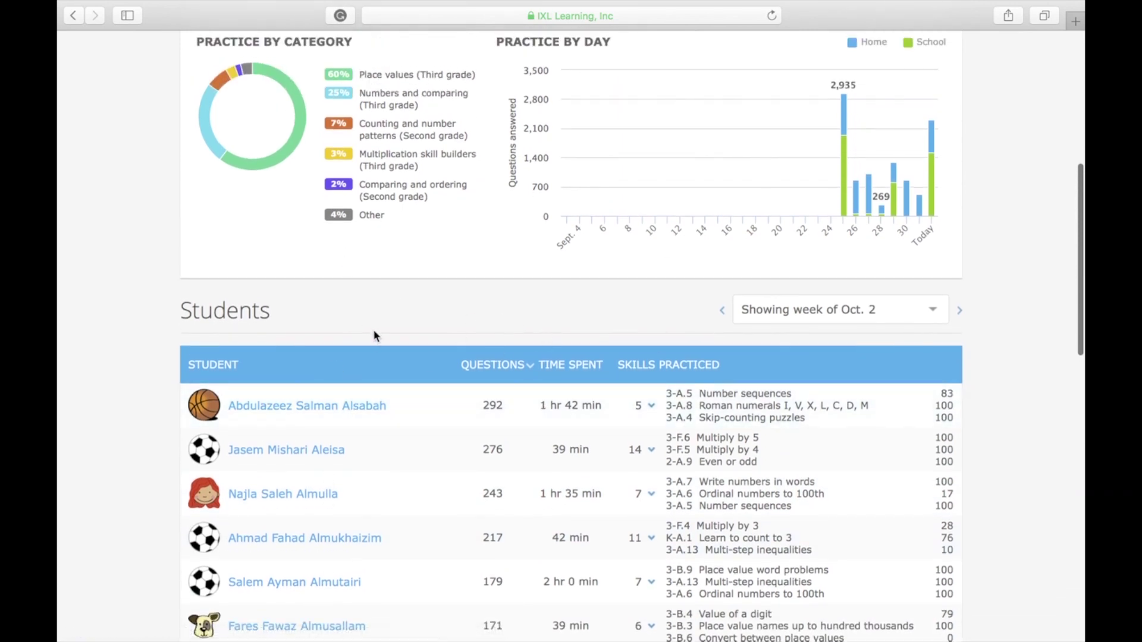
{"action": "scroll", "coordinate": [375, 333], "scroll_direction": "up", "scroll_amount": 1}
{"action": "scroll", "coordinate": [380, 333], "scroll_direction": "up", "scroll_amount": 1}
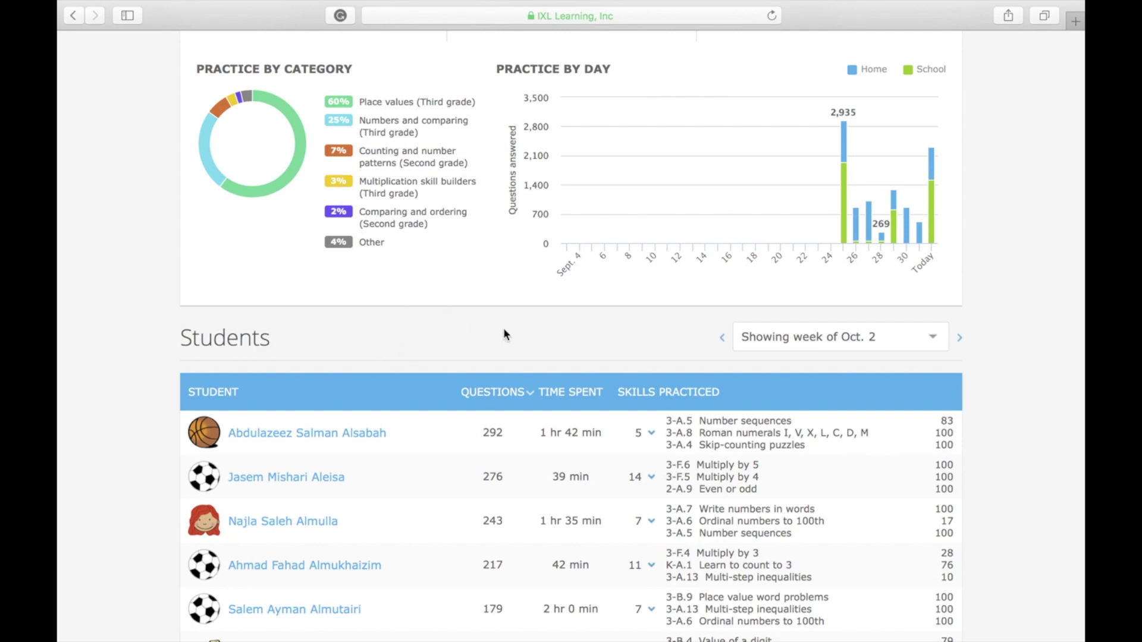
- Return to the Analytics dashboard showing 10,075 questions and 65 hr 56 min this year
{"action": "scroll", "coordinate": [508, 334], "scroll_direction": "up", "scroll_amount": 5}
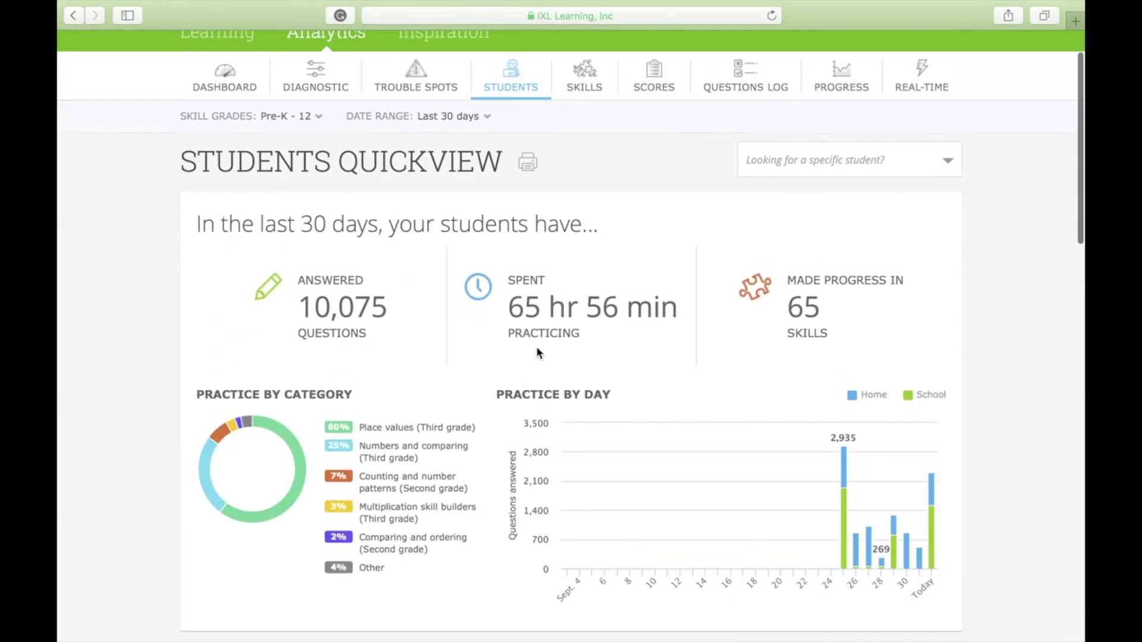
{"action": "scroll", "coordinate": [538, 352], "scroll_direction": "down", "scroll_amount": 1}
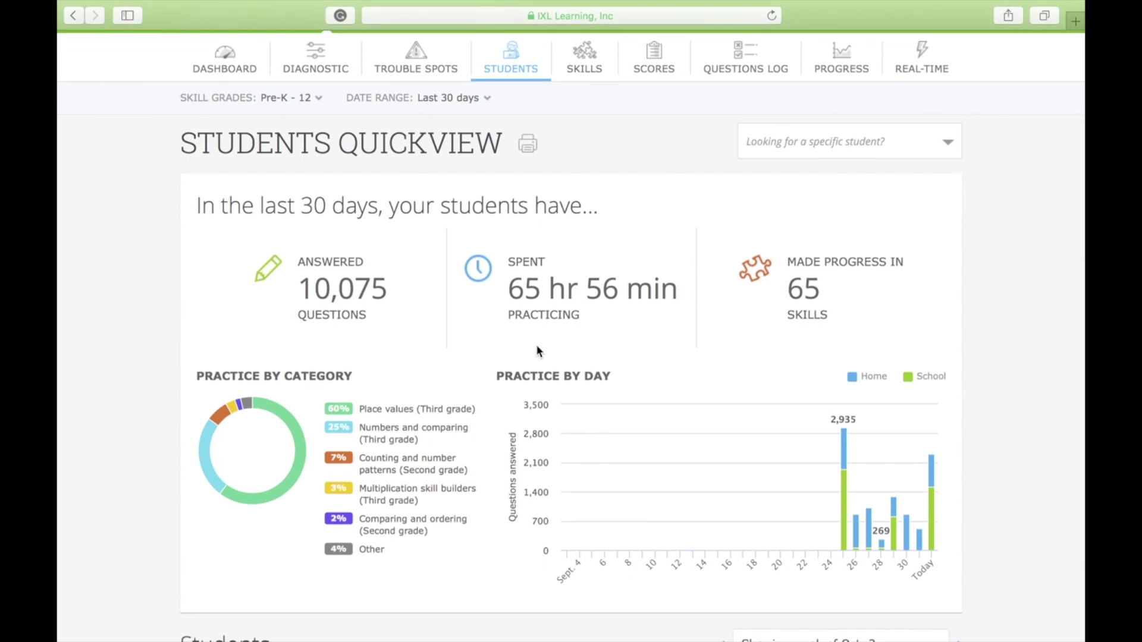
{"action": "scroll", "coordinate": [519, 196], "scroll_direction": "up", "scroll_amount": 1}
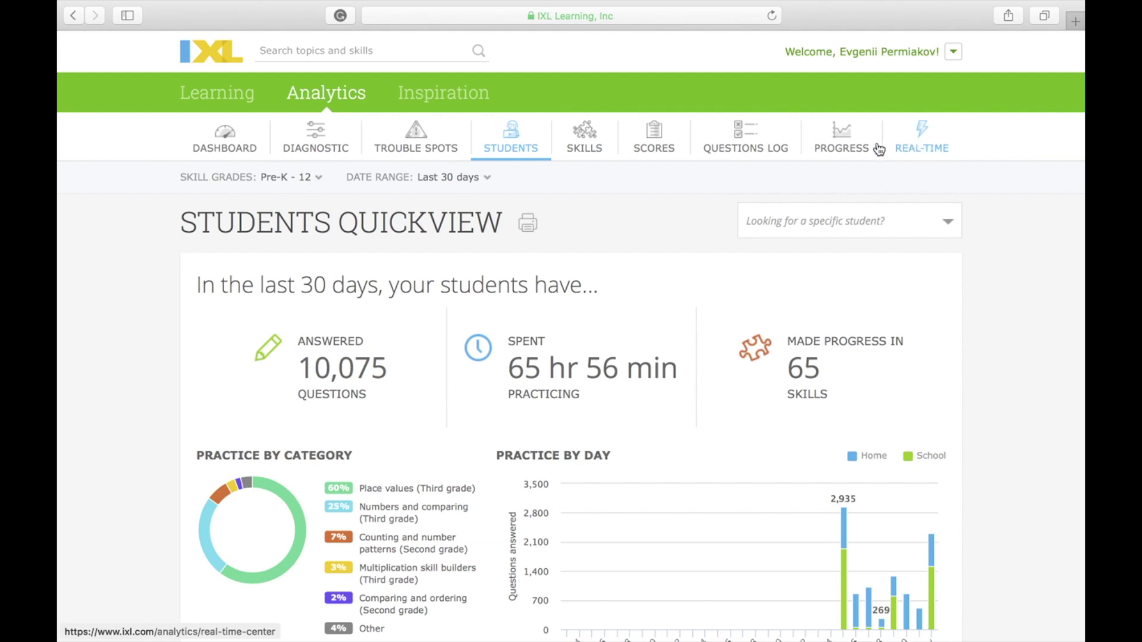
{"action": "left_click", "coordinate": [212, 49]}
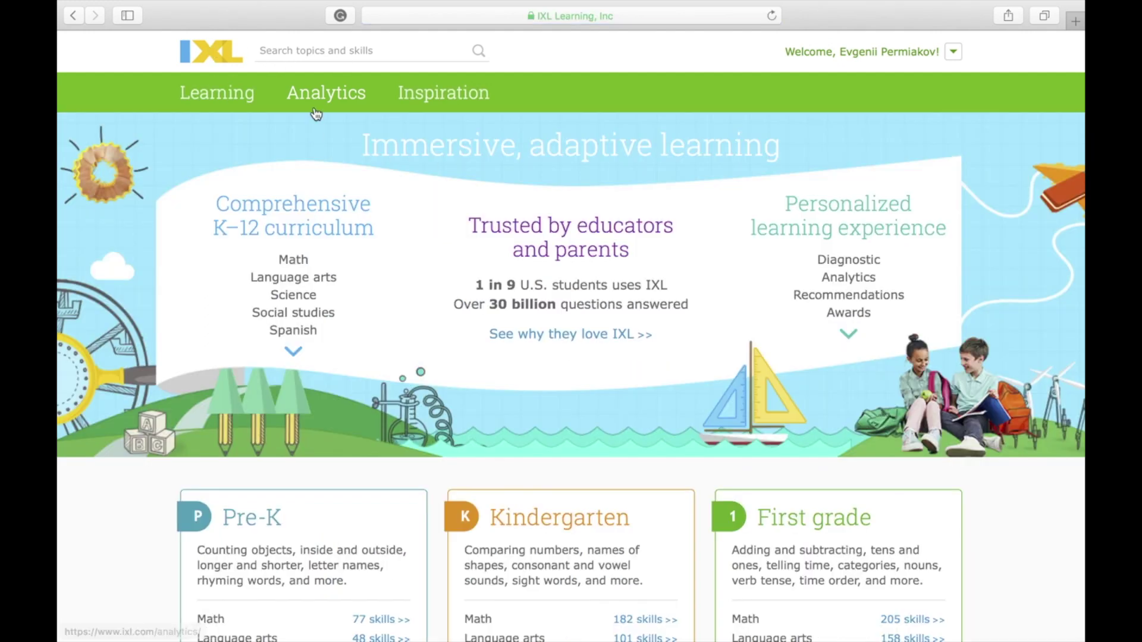
{"action": "left_click", "coordinate": [352, 101]}
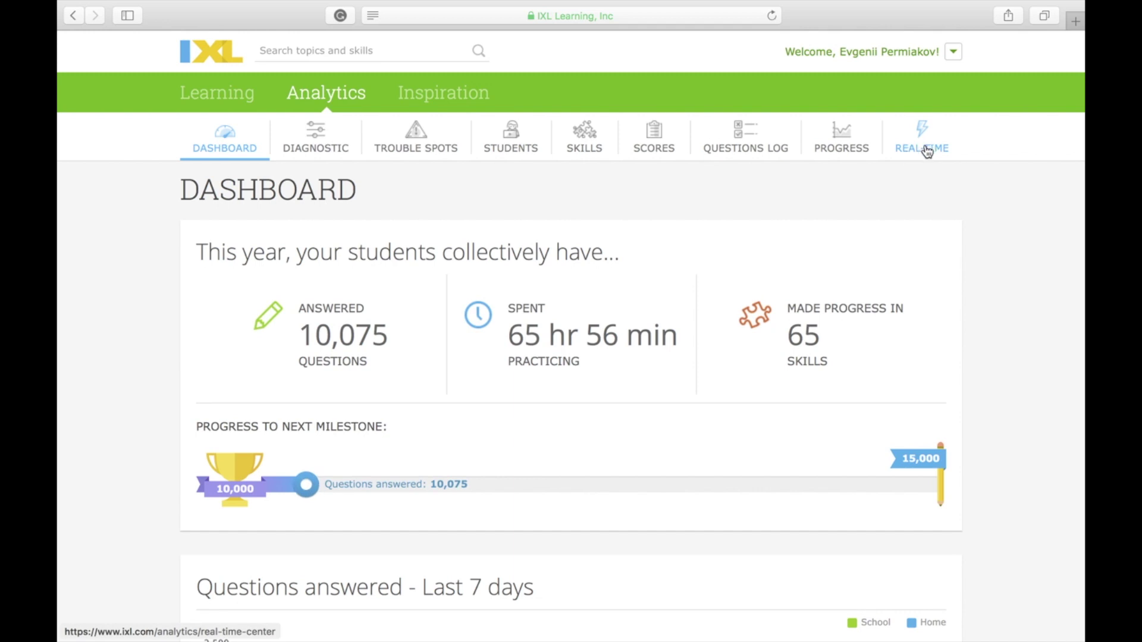
- Open the Real-Time Center and inspect the activity wall's student practicing skill 3-B.1
{"action": "left_click", "coordinate": [927, 151]}
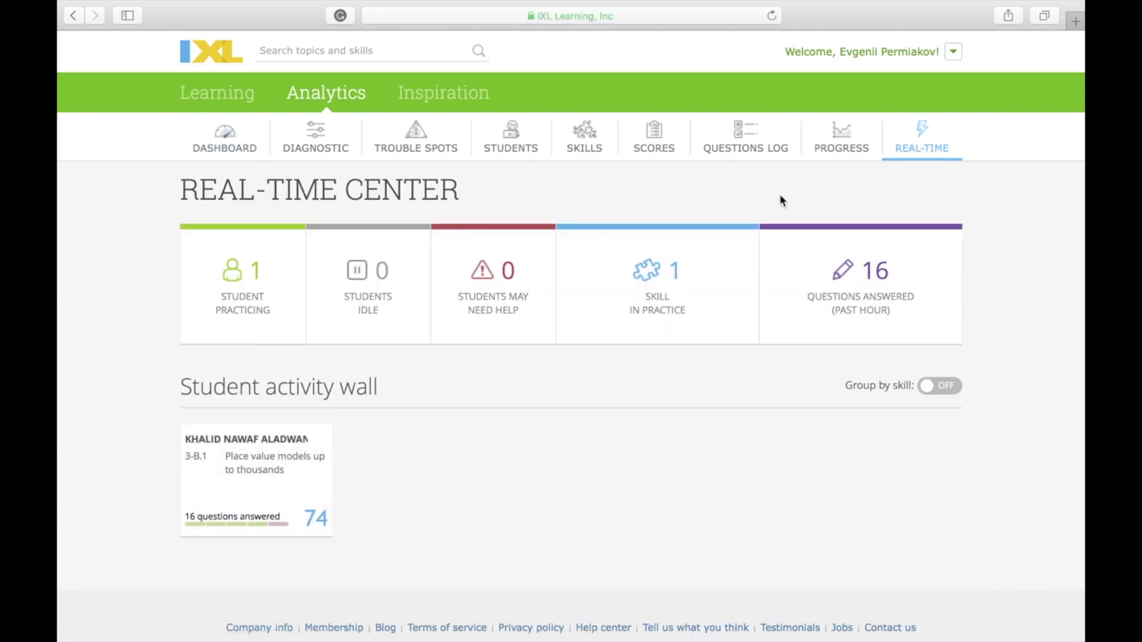
{"action": "scroll", "coordinate": [782, 194], "scroll_direction": "down", "scroll_amount": 2}
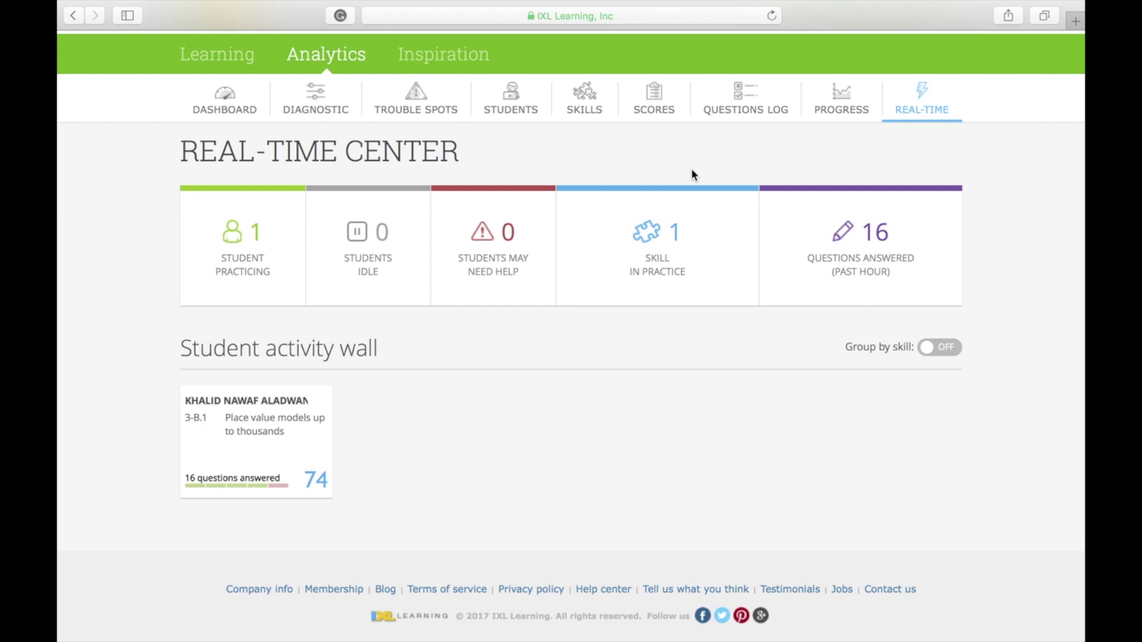
{"action": "mouse_move", "coordinate": [975, 1]}
{"action": "left_click_drag", "start_coordinate": [178, 351], "coordinate": [388, 345]}
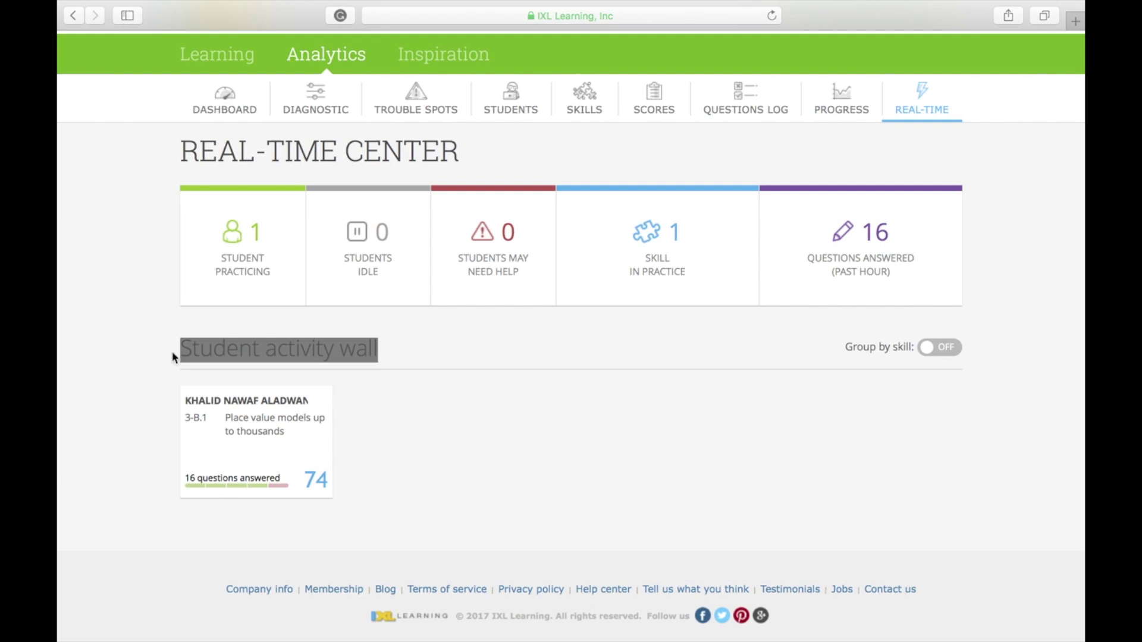
{"action": "left_click", "coordinate": [370, 432]}
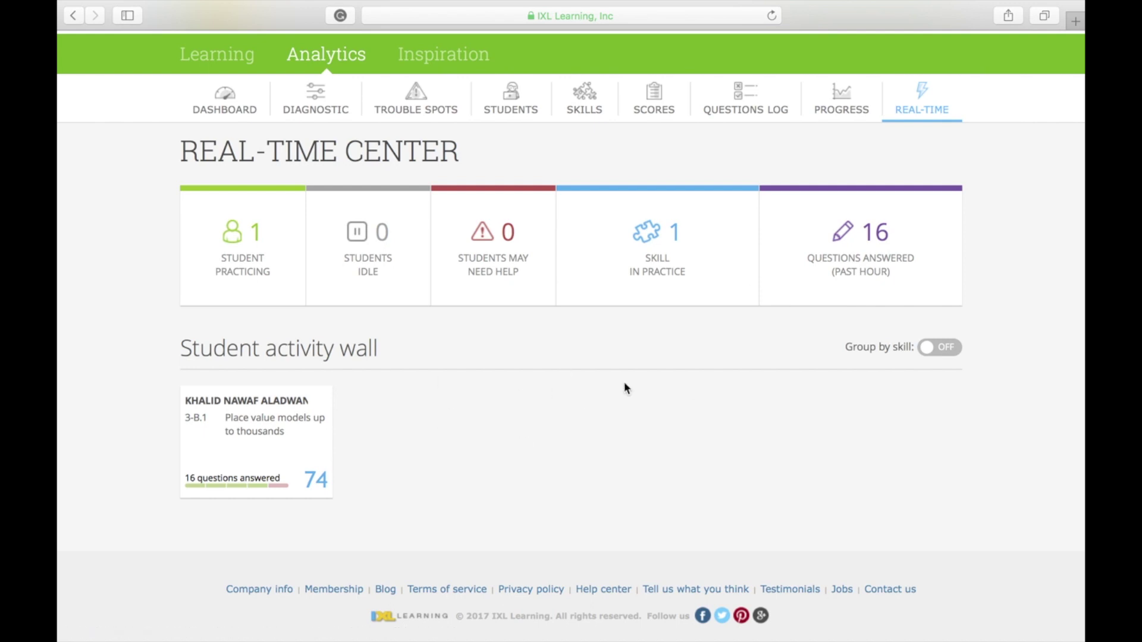
{"action": "scroll", "coordinate": [452, 428], "scroll_direction": "down", "scroll_amount": 1}
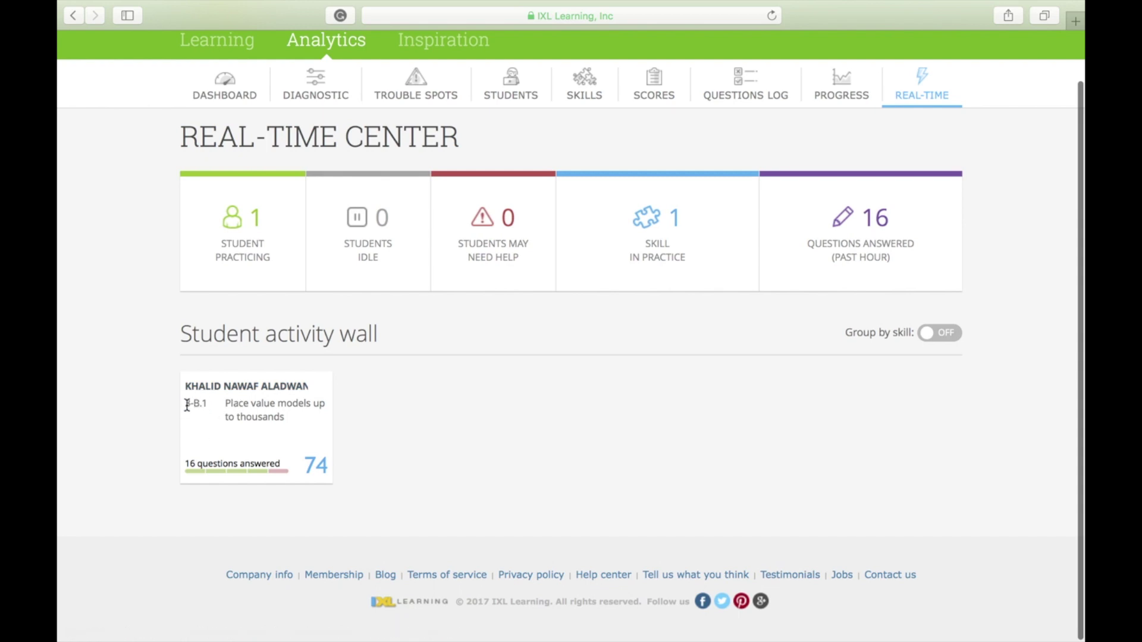
{"action": "left_click_drag", "start_coordinate": [225, 404], "coordinate": [258, 449]}
{"action": "left_click", "coordinate": [257, 449]}
{"action": "scroll", "coordinate": [623, 310], "scroll_direction": "down", "scroll_amount": 1}
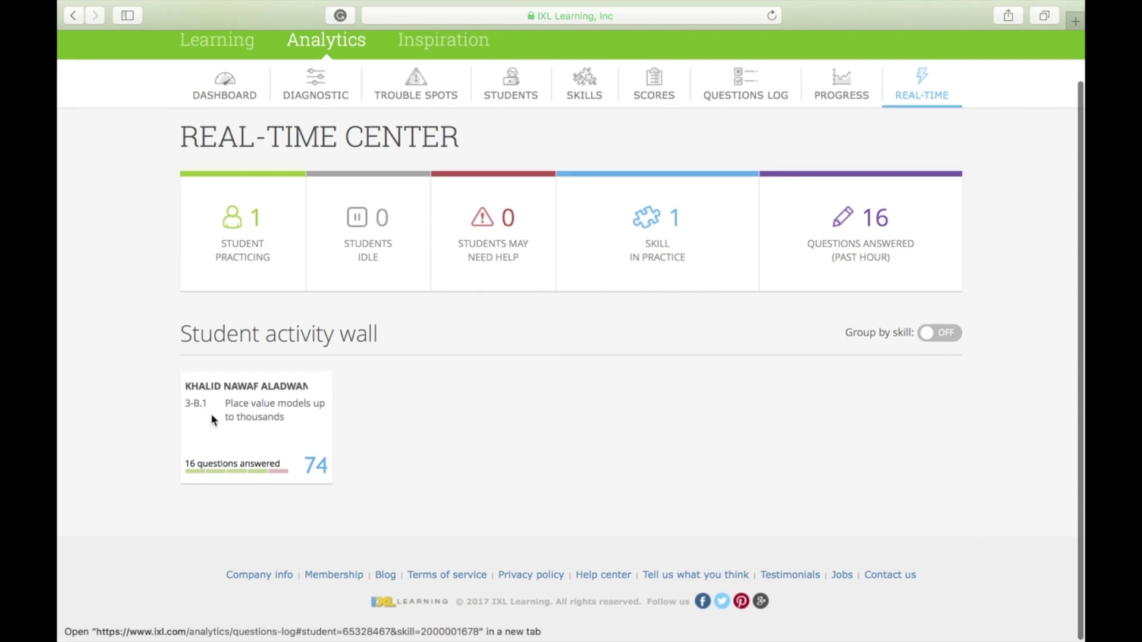
{"action": "left_click_drag", "start_coordinate": [225, 404], "coordinate": [288, 416]}
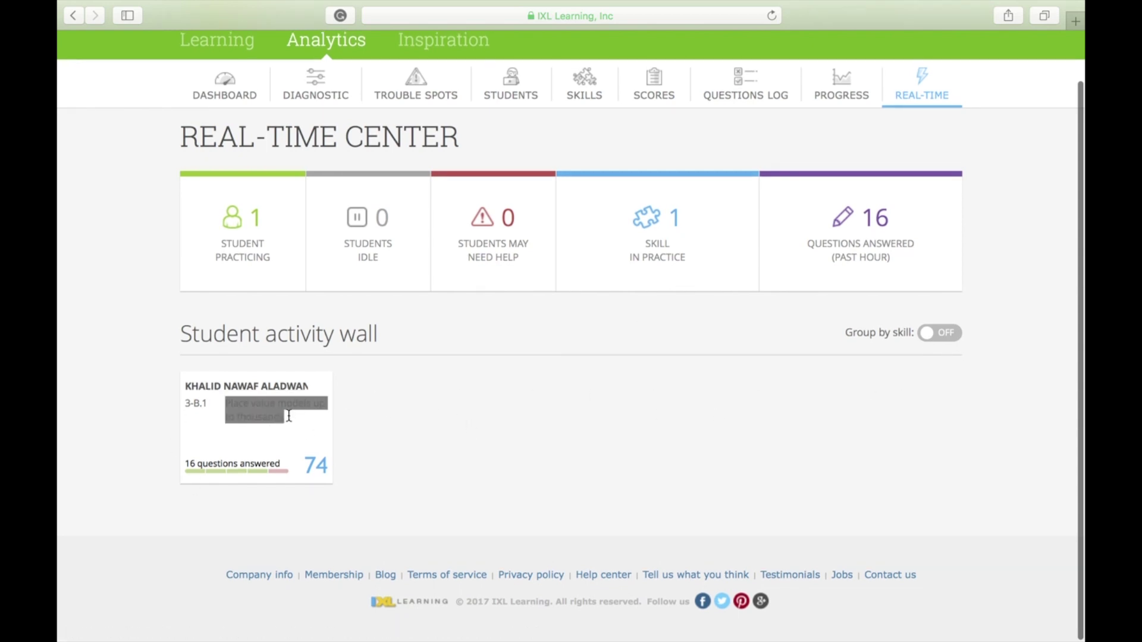
{"action": "scroll", "coordinate": [289, 419], "scroll_direction": "up", "scroll_amount": 1}
{"action": "left_click", "coordinate": [268, 424]}
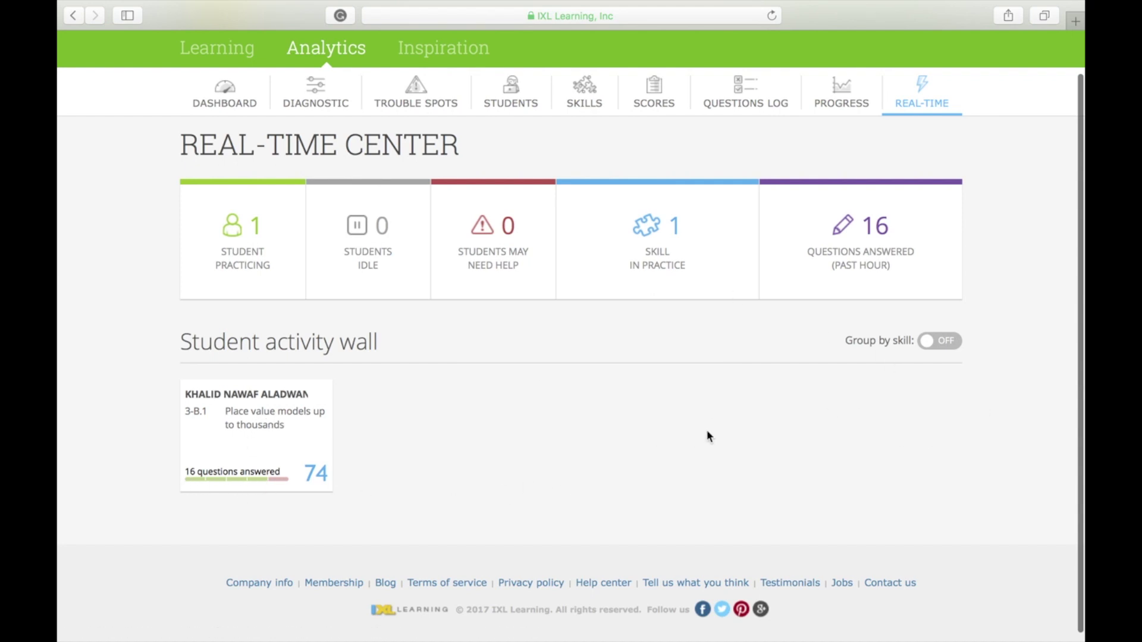
{"action": "scroll", "coordinate": [772, 407], "scroll_direction": "down", "scroll_amount": 1}
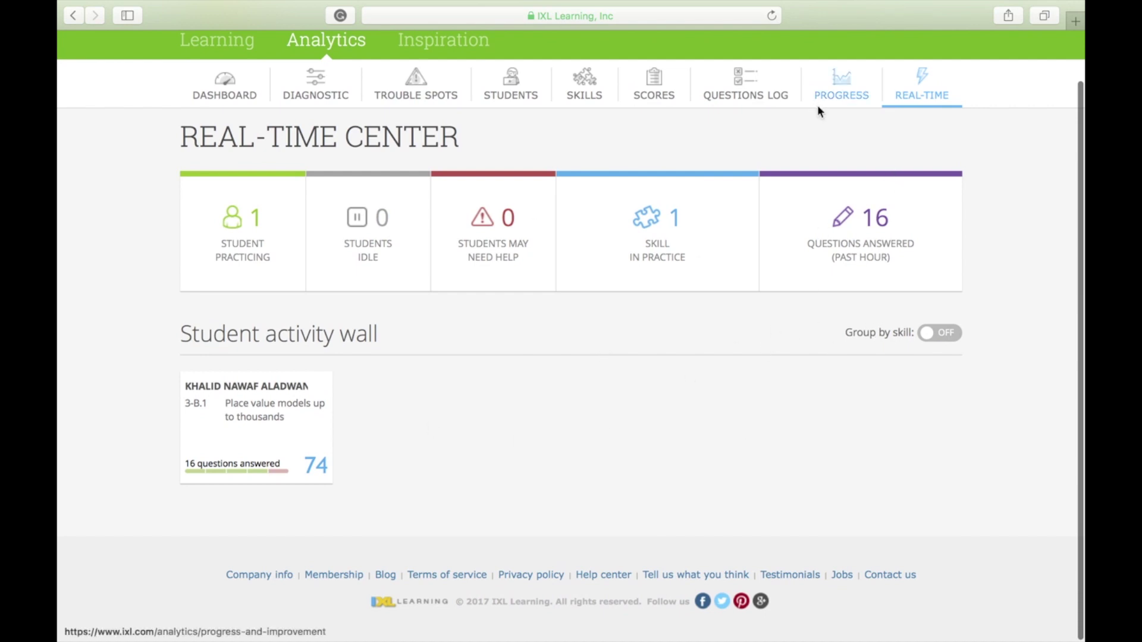
{"action": "scroll", "coordinate": [937, 115], "scroll_direction": "up", "scroll_amount": 2}
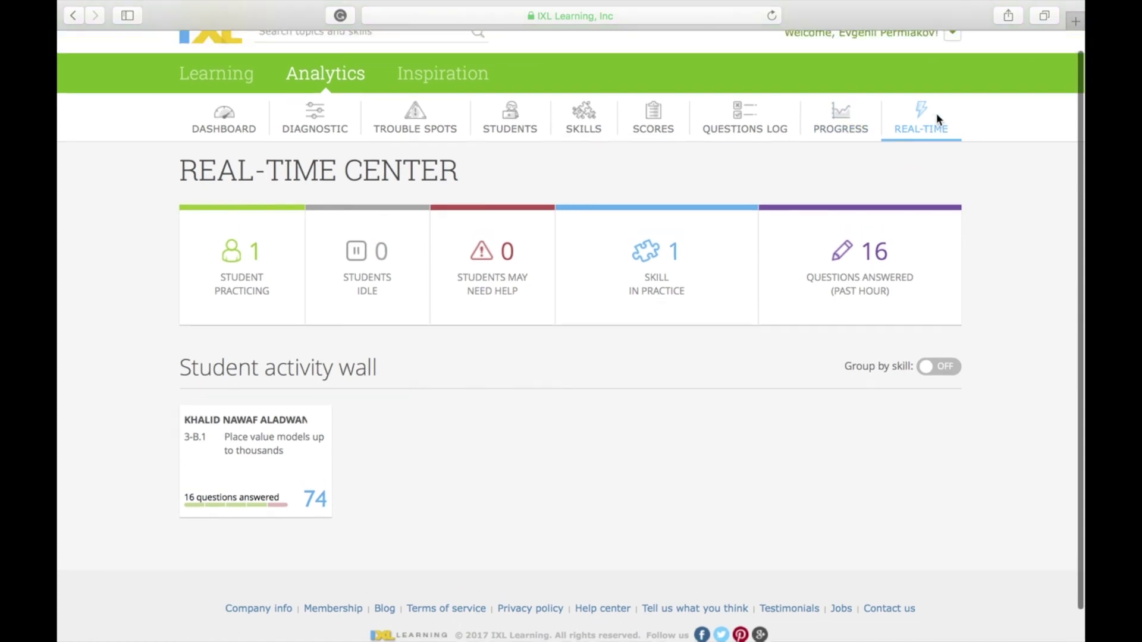
{"action": "scroll", "coordinate": [897, 171], "scroll_direction": "down", "scroll_amount": 2}
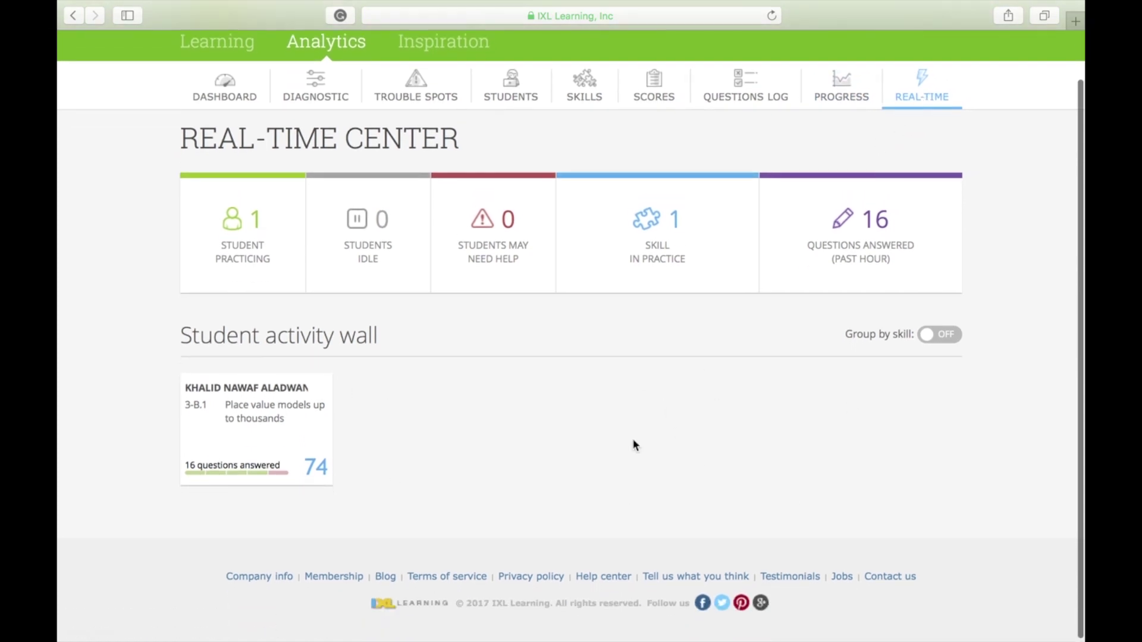
{"action": "scroll", "coordinate": [880, 149], "scroll_direction": "up", "scroll_amount": 1}
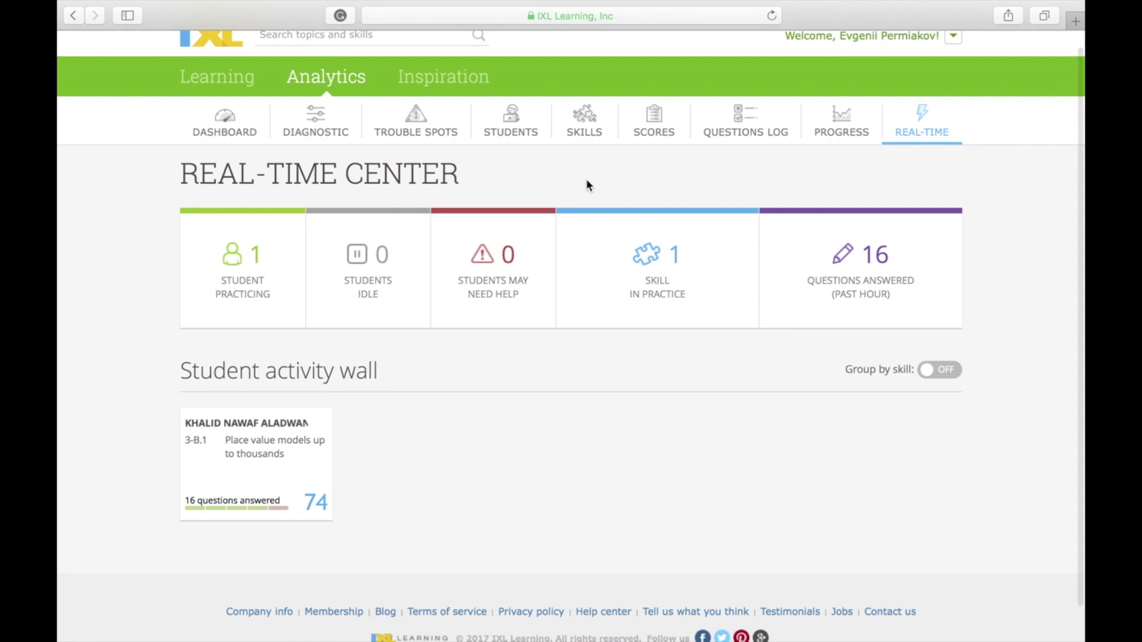
- Go back to the Analytics dashboard and open the last-30-days Students Quickview card
{"action": "scroll", "coordinate": [572, 168], "scroll_direction": "up", "scroll_amount": 1}
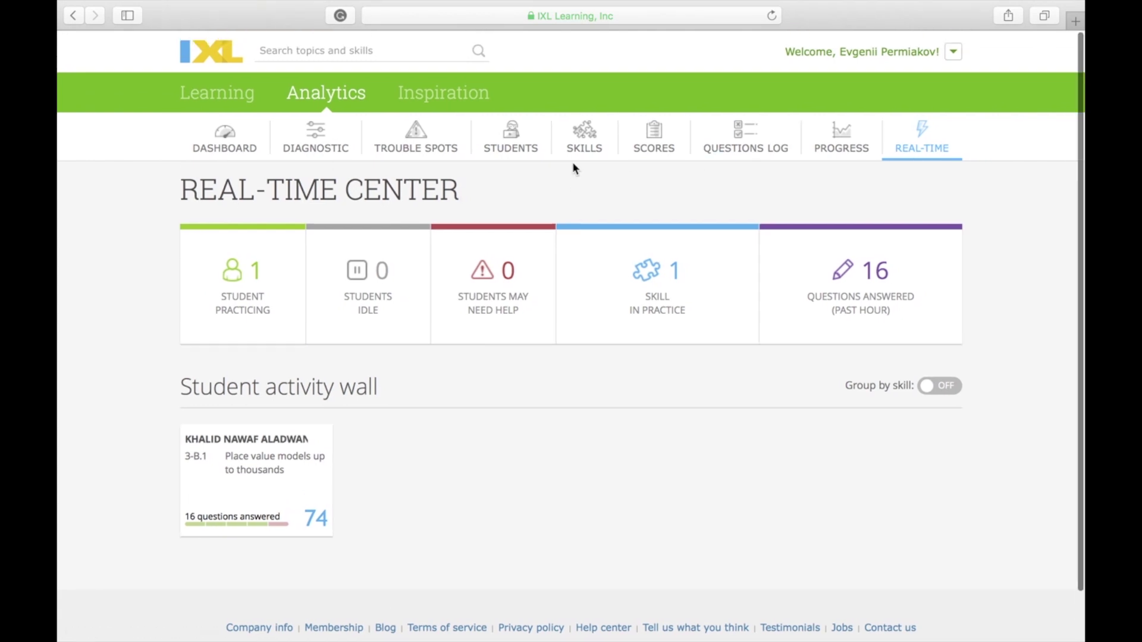
{"action": "left_click", "coordinate": [230, 156]}
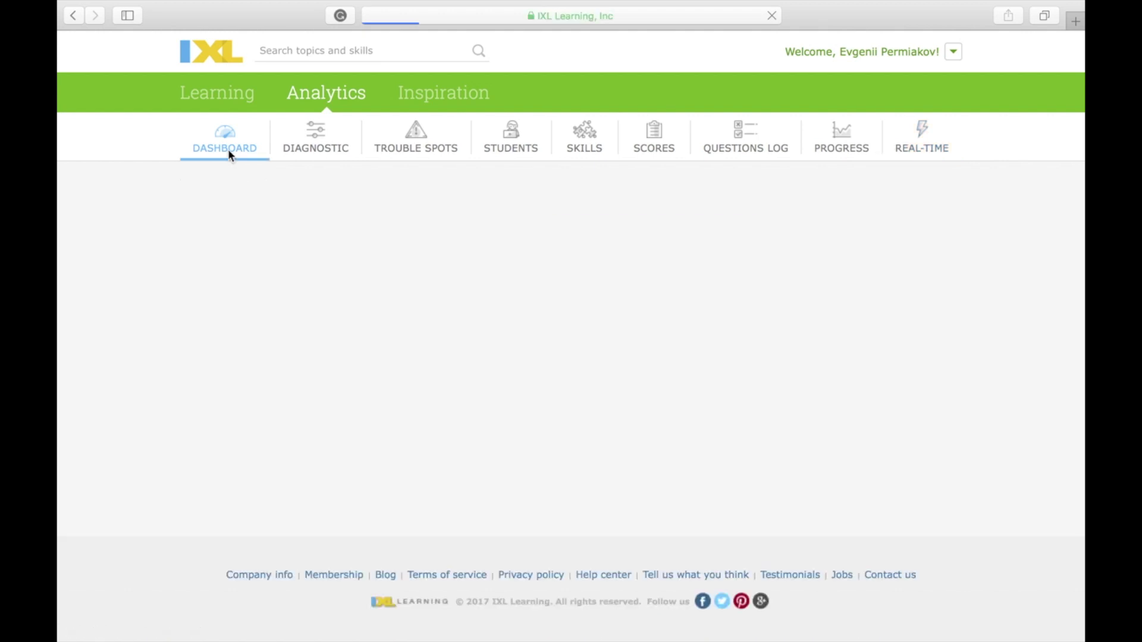
{"action": "scroll", "coordinate": [443, 332], "scroll_direction": "down", "scroll_amount": 2}
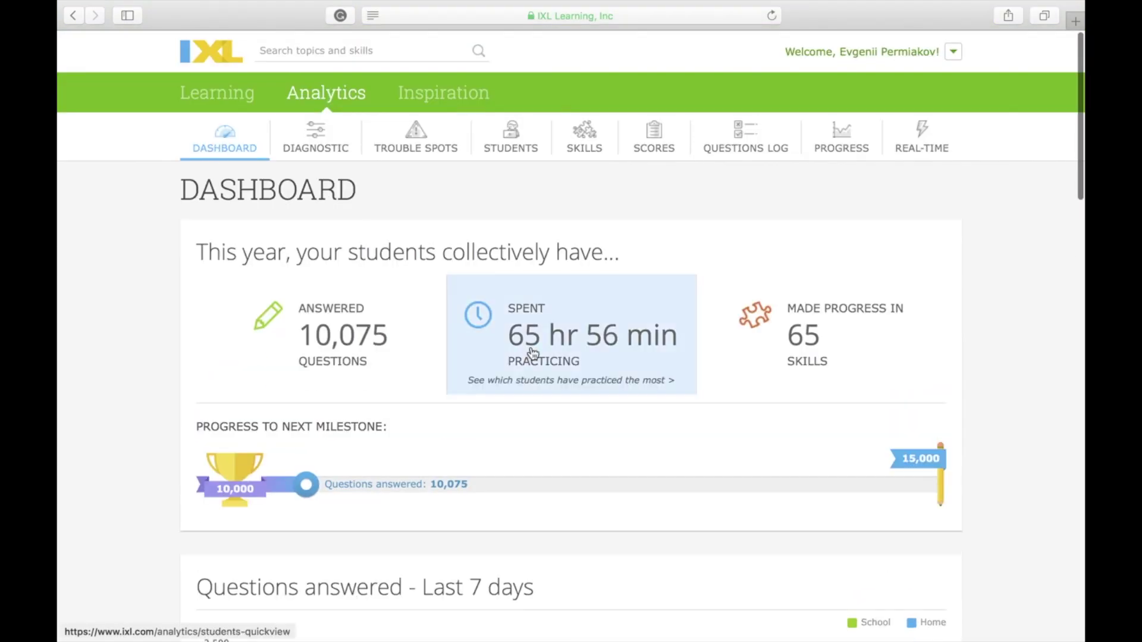
{"action": "scroll", "coordinate": [531, 346], "scroll_direction": "down", "scroll_amount": 5}
{"action": "scroll", "coordinate": [515, 294], "scroll_direction": "down", "scroll_amount": 3}
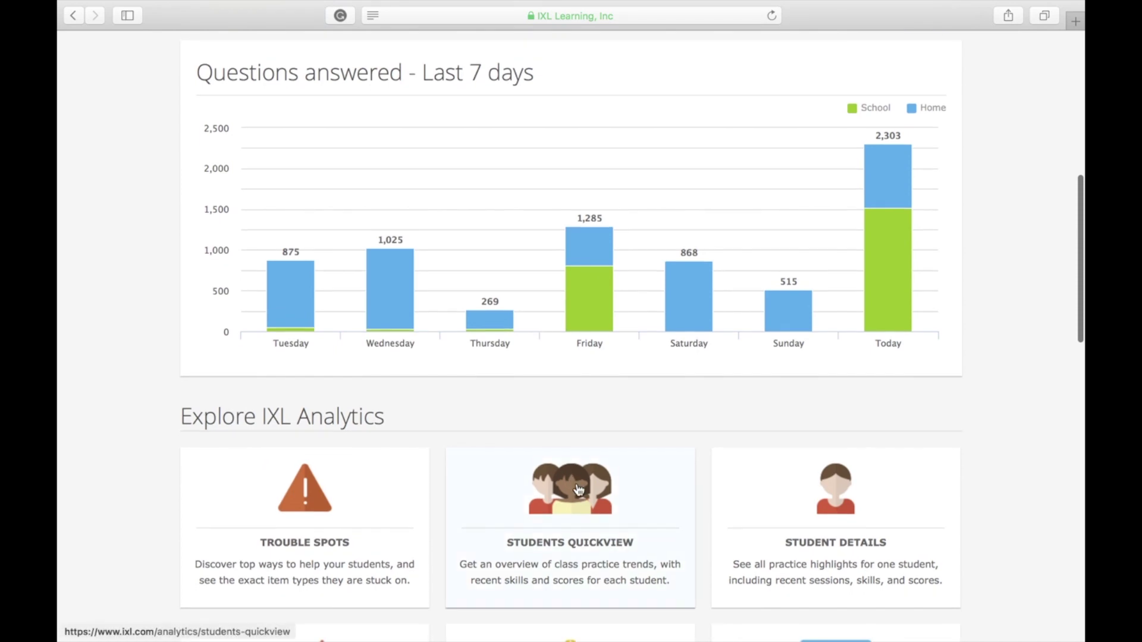
{"action": "scroll", "coordinate": [541, 333], "scroll_direction": "down", "scroll_amount": 2}
{"action": "left_click", "coordinate": [583, 443]}
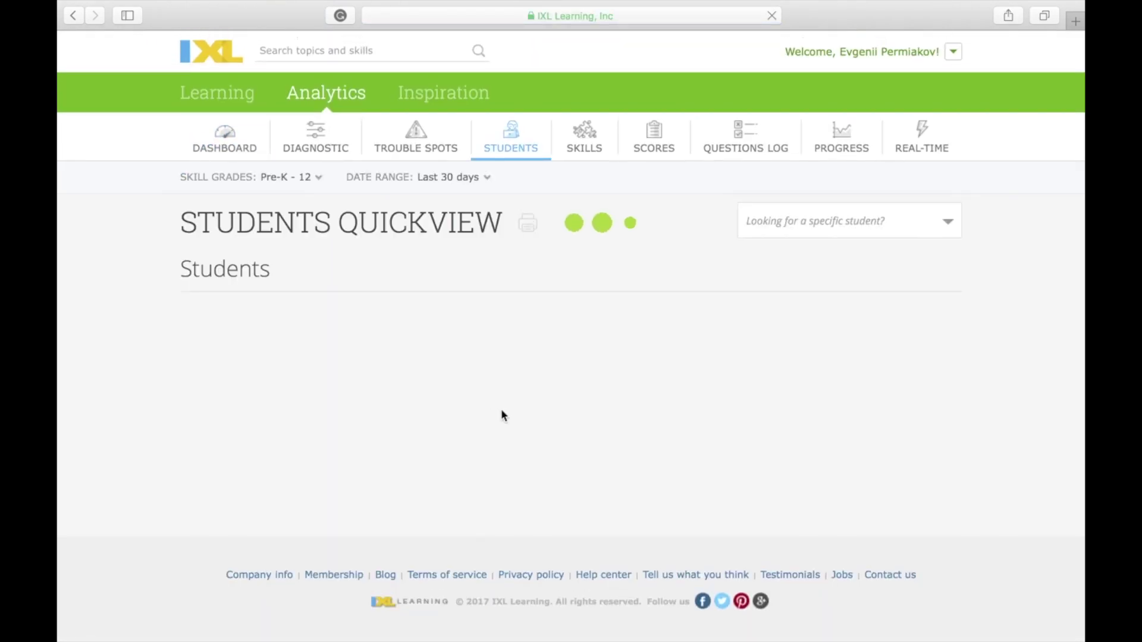
- Sort the Students table by questions answered, highest first, with 1,479 at top
{"action": "scroll", "coordinate": [499, 410], "scroll_direction": "down", "scroll_amount": 8}
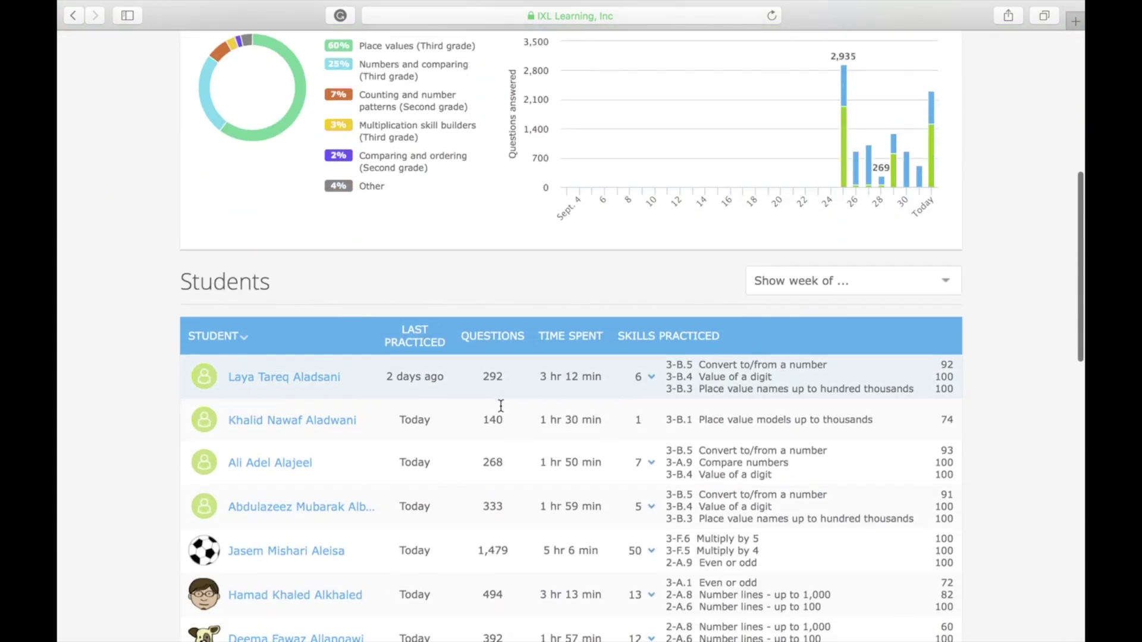
{"action": "left_click", "coordinate": [497, 333]}
{"action": "left_click", "coordinate": [496, 333]}
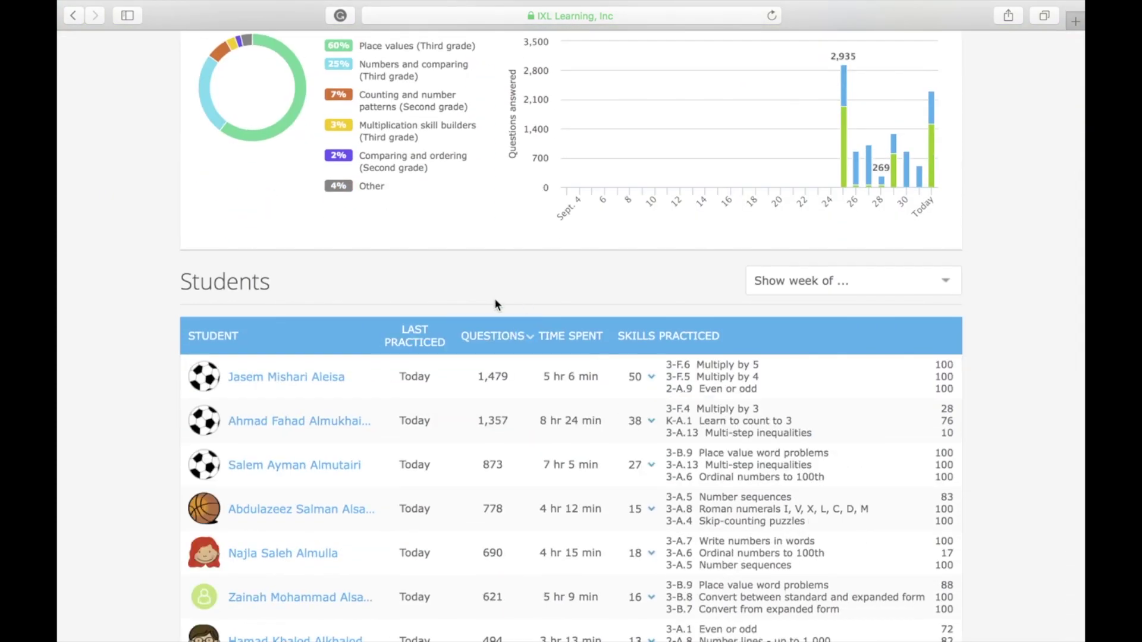
{"action": "scroll", "coordinate": [496, 304], "scroll_direction": "up", "scroll_amount": 1}
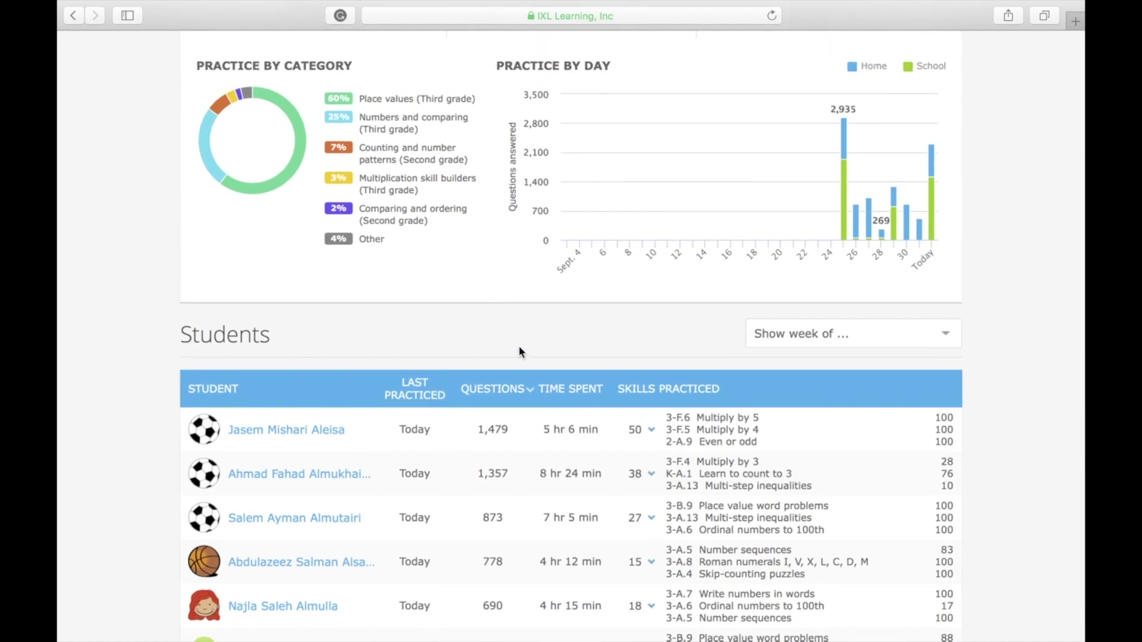
{"action": "left_click", "coordinate": [496, 390]}
{"action": "left_click", "coordinate": [496, 389]}
{"action": "left_click", "coordinate": [560, 342]}
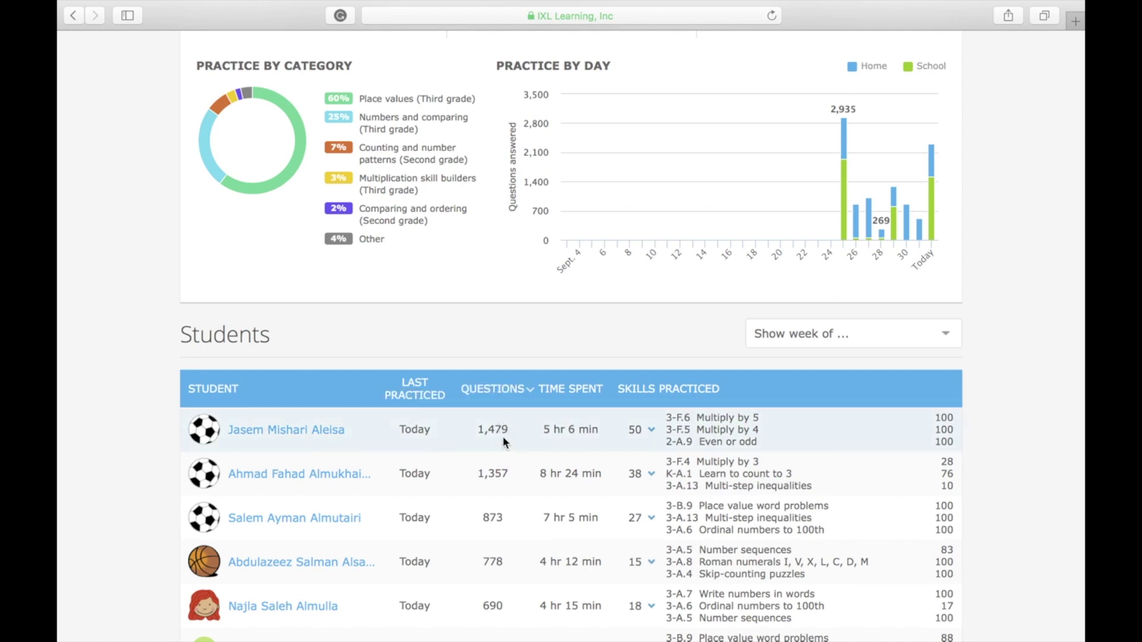
{"action": "double_click", "coordinate": [497, 388]}
- Check the Show week of list and close it without choosing a week
{"action": "left_click", "coordinate": [843, 333]}
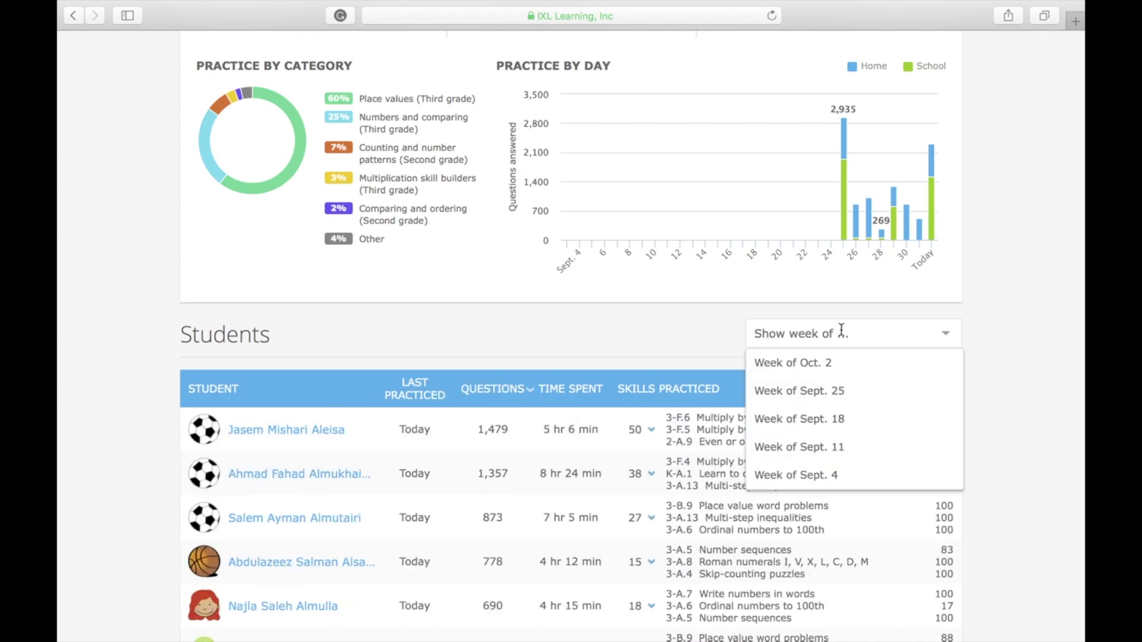
{"action": "left_click", "coordinate": [630, 327]}
{"action": "scroll", "coordinate": [480, 344], "scroll_direction": "up", "scroll_amount": 10}
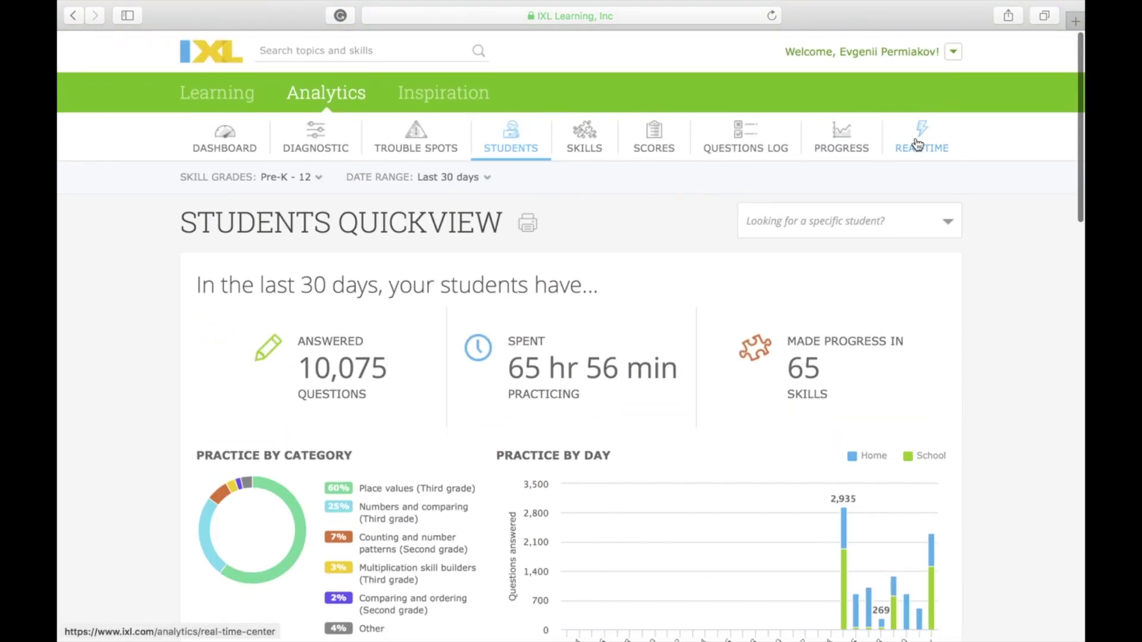
- Switch to the Real-Time Center to view current student activity
{"action": "left_click", "coordinate": [925, 142]}
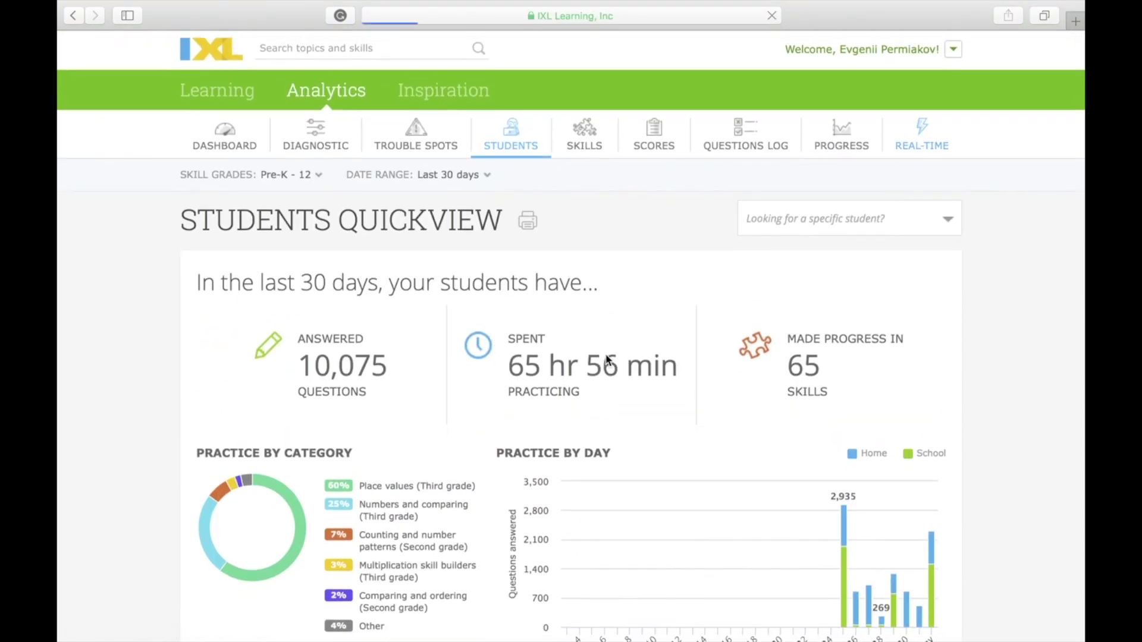